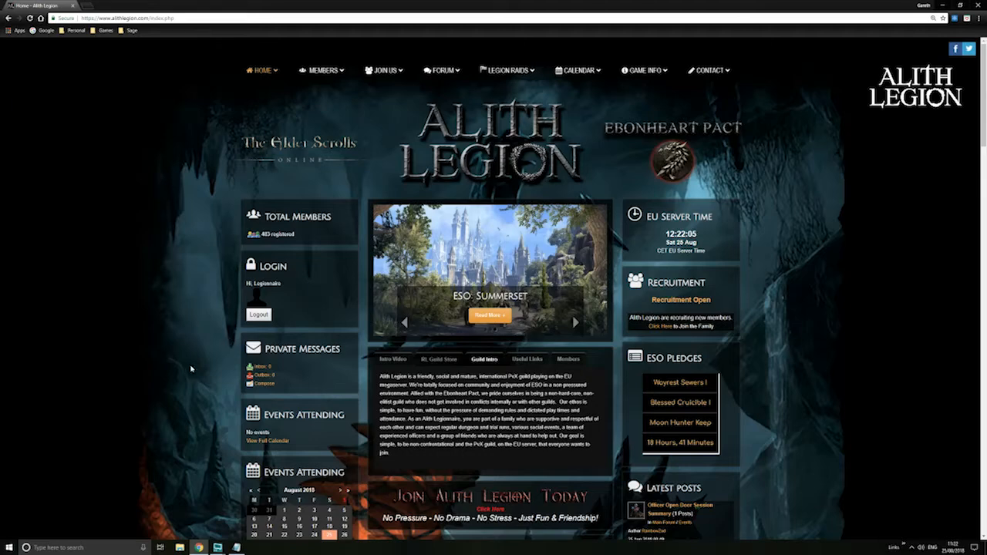
# Open the form for creating a new event in the guild website's calendar
pyautogui.scroll(-3, 193, 370)
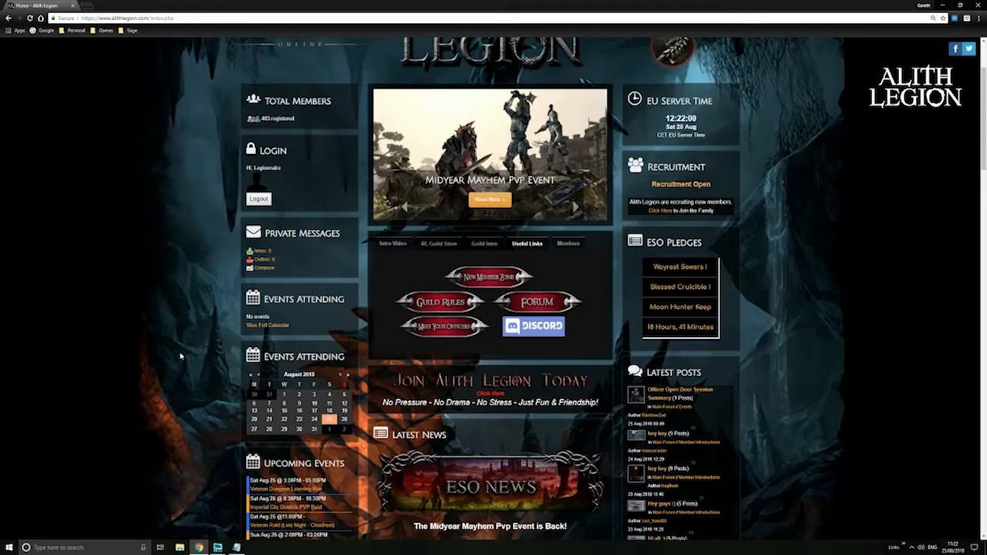
pyautogui.scroll(-1, 181, 356)
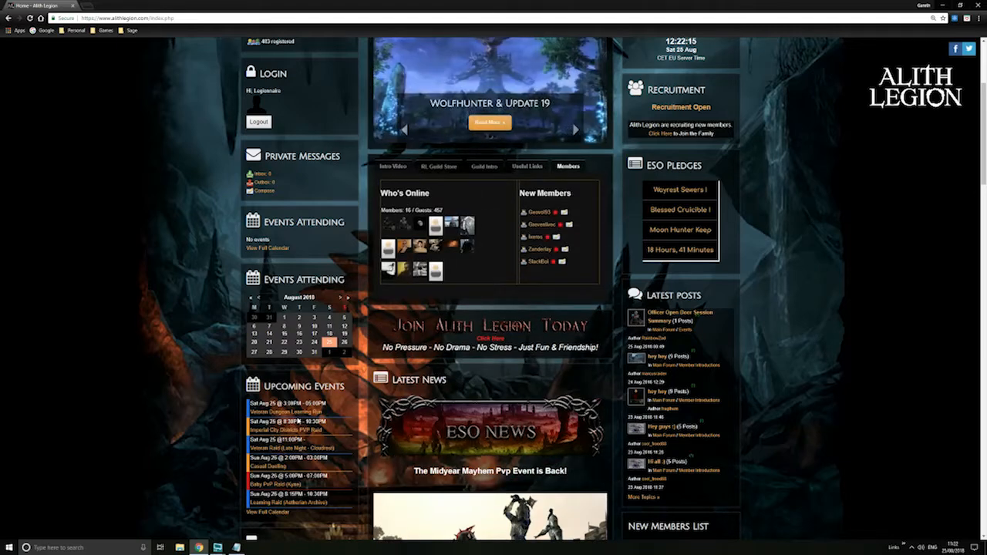
pyautogui.scroll(-1, 291, 414)
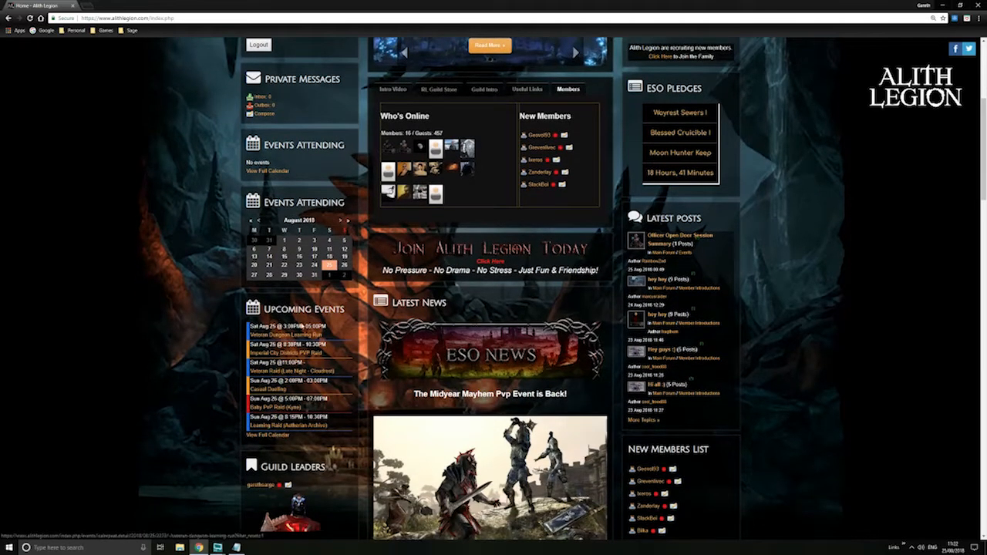
pyautogui.scroll(4, 293, 423)
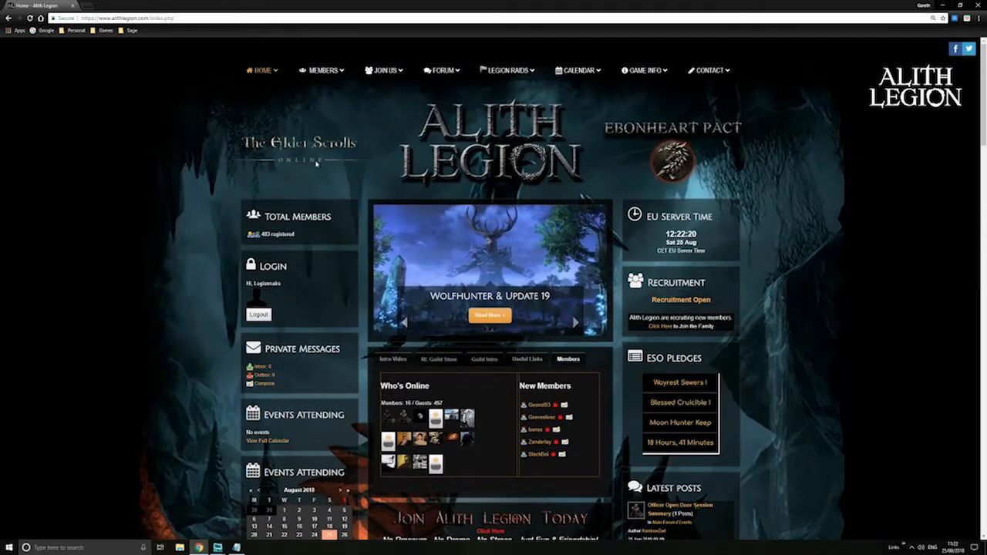
pyautogui.moveTo(580, 70)
pyautogui.click(578, 90)
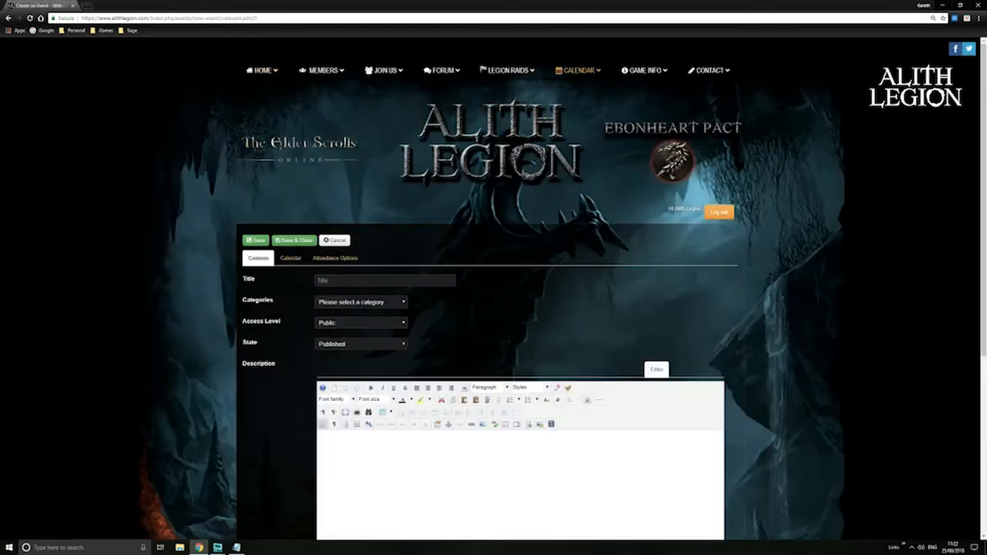
# Title the event "Craglorn World Bosses" and assign it to the Member Event category
pyautogui.click(335, 281)
pyautogui.write('Craglorn World Bosses')
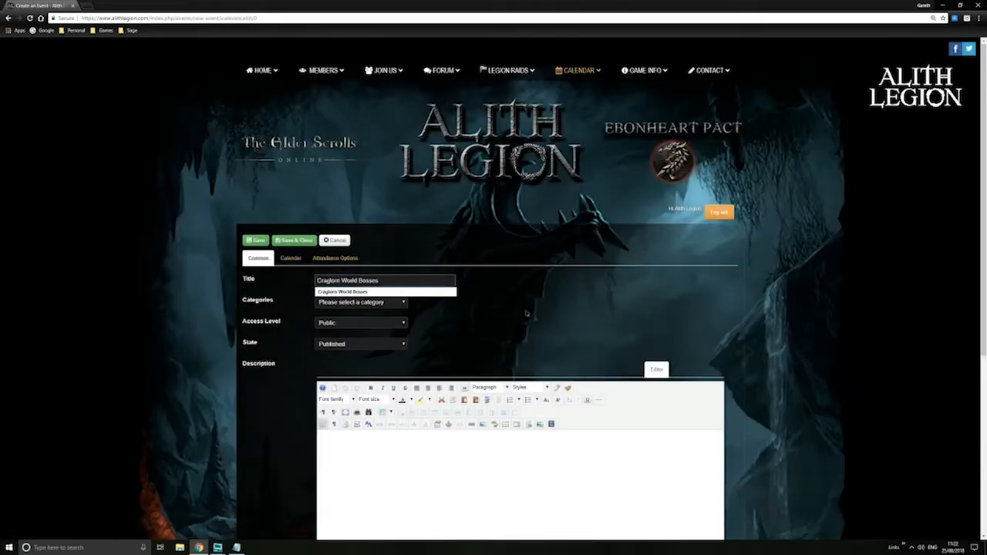
pyautogui.click(368, 303)
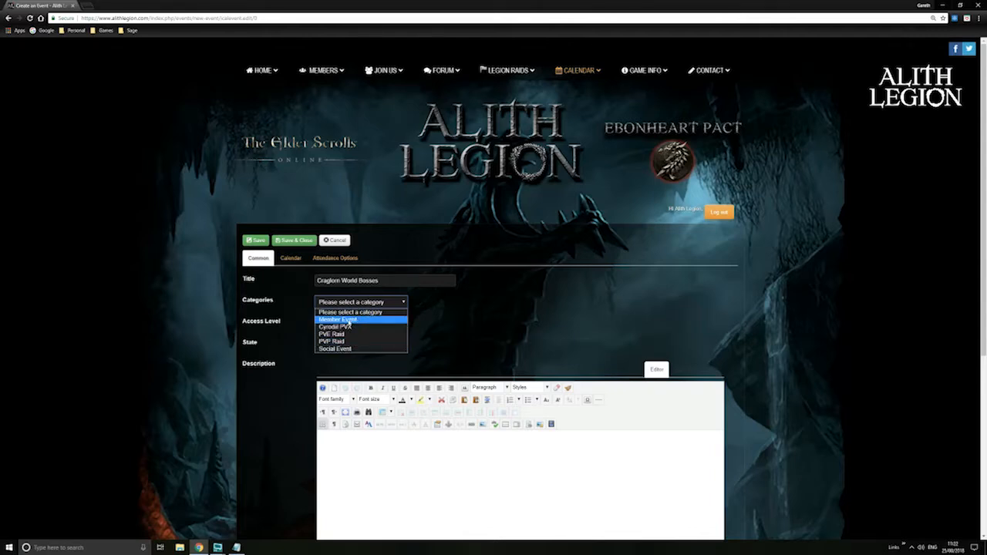
pyautogui.click(349, 321)
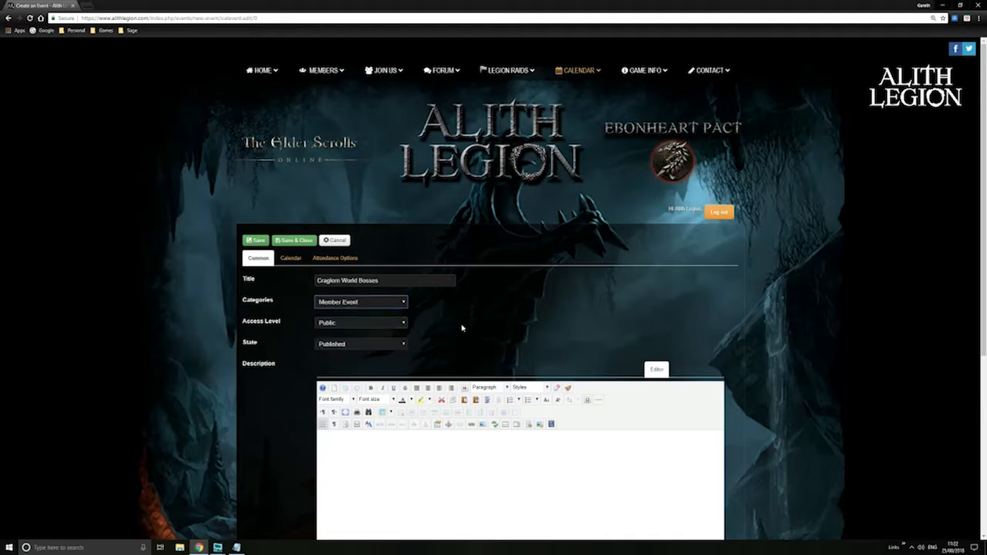
pyautogui.scroll(-1, 436, 325)
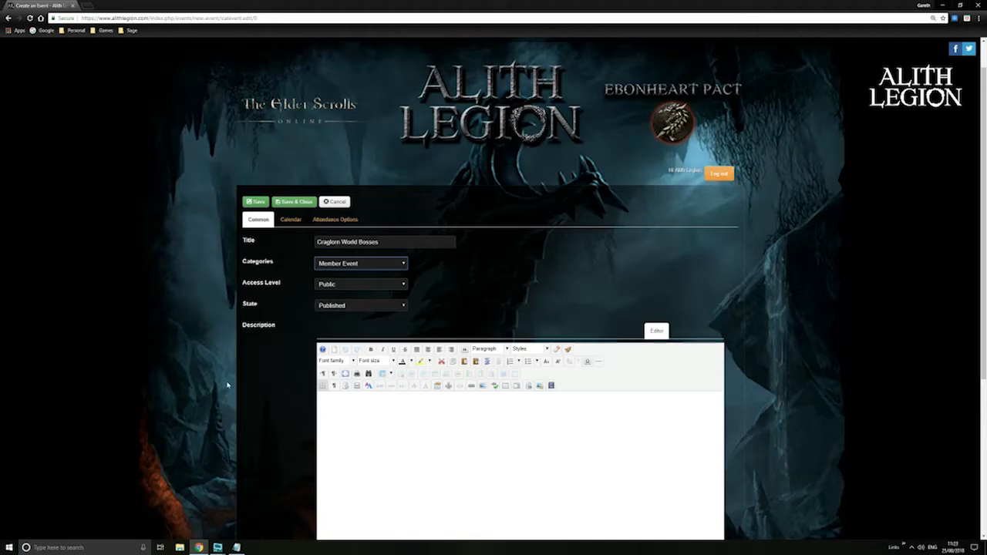
pyautogui.click(380, 307)
pyautogui.click(380, 307)
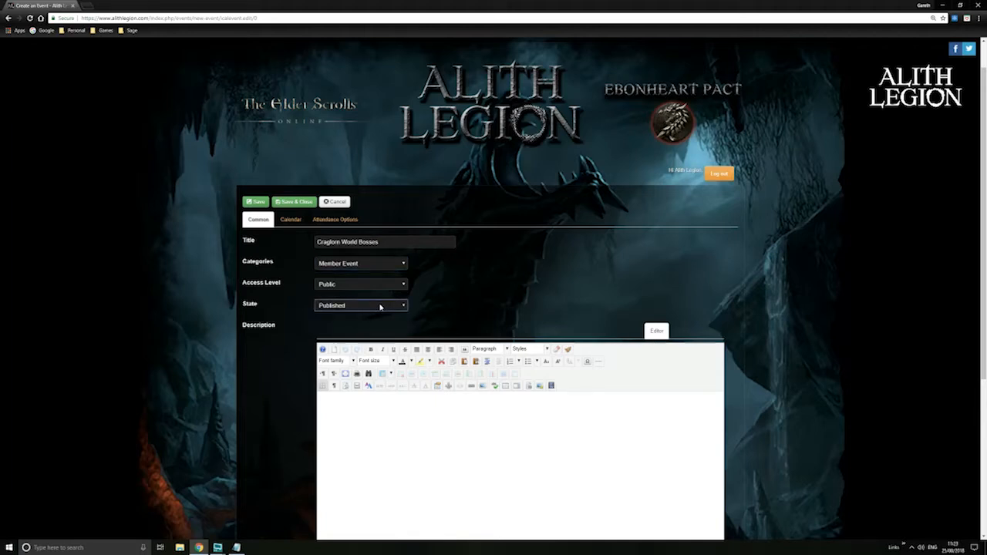
# Fill the event description with the prepared invitation text, headed "Craglorn Wold Boss Event" and ending with "See you there."
pyautogui.scroll(-3, 482, 405)
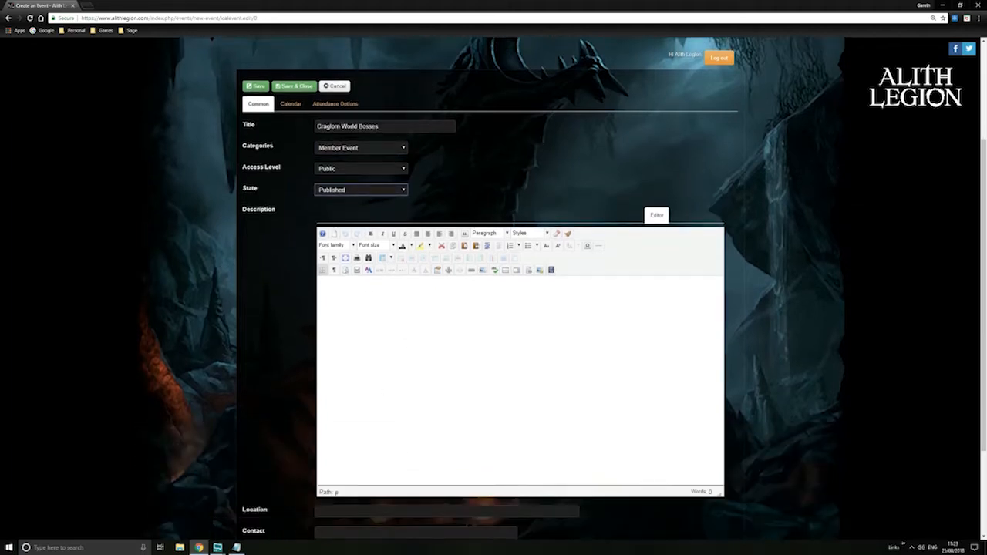
pyautogui.hotkey('alt', 'Tab')
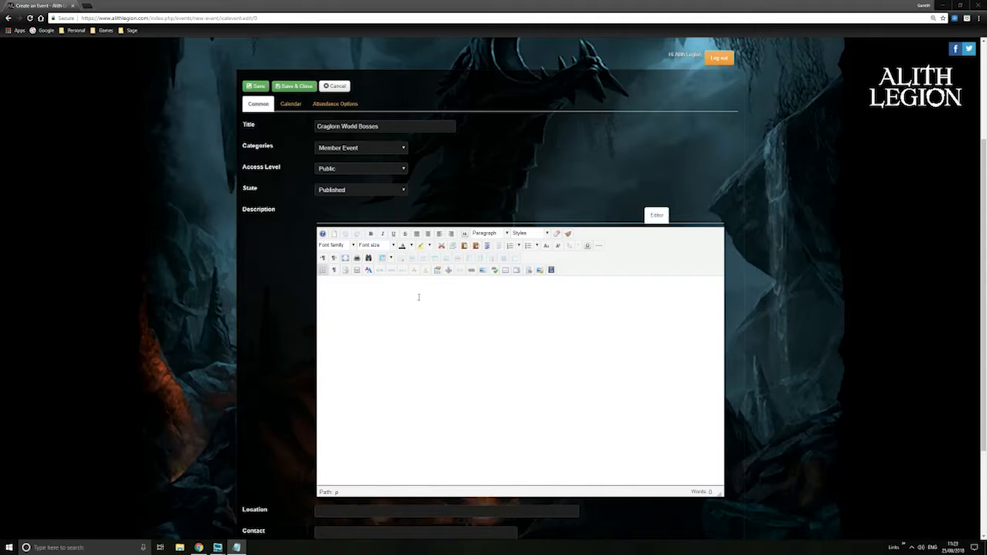
pyautogui.click(416, 326)
pyautogui.write("Craglorn Wolrd Boss Event Hey Guys, Running a Craglorn world boss event, if your keen to join us make sure you sign up and log in at the scheduled time and I'll send out invites 5 min before the event. We will be running from wold boss to wold boss in both upper and lower Craglorn starting in Belkarth and we will work our way round until we have removed their existence from Craglorn :) See you there.")
# Format the description's heading line as centred, 36pt, orange text
pyautogui.moveTo(394, 287); pyautogui.dragTo(308, 287)
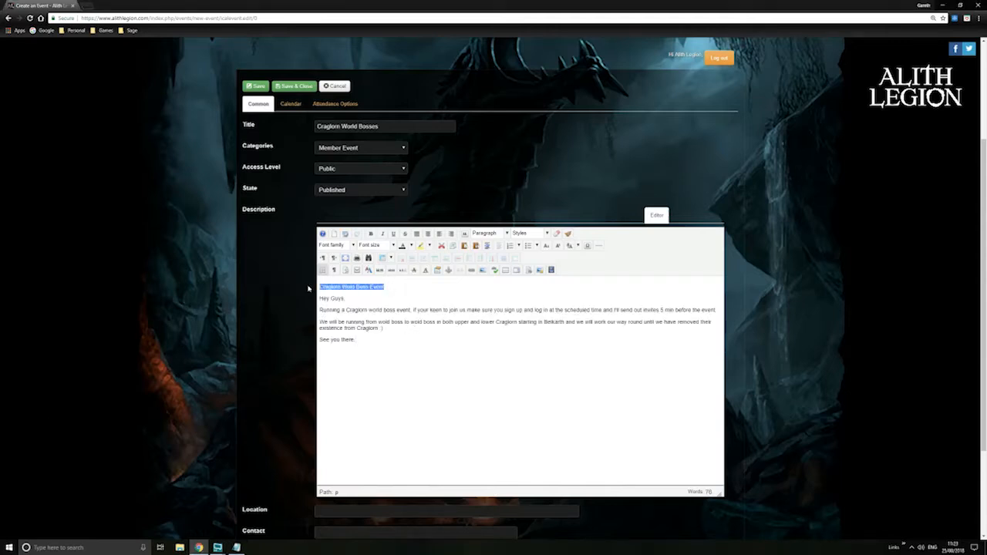
pyautogui.click(428, 233)
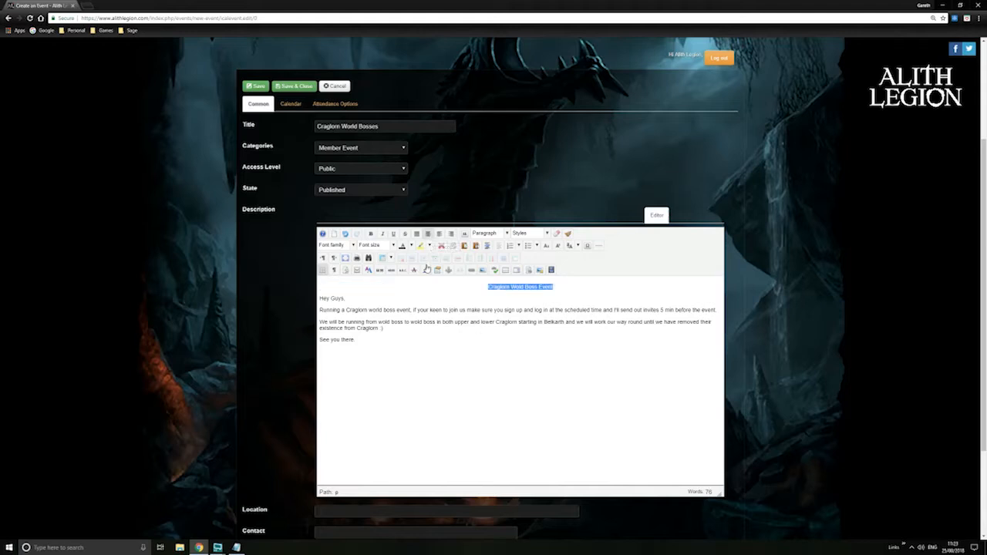
pyautogui.click(393, 245)
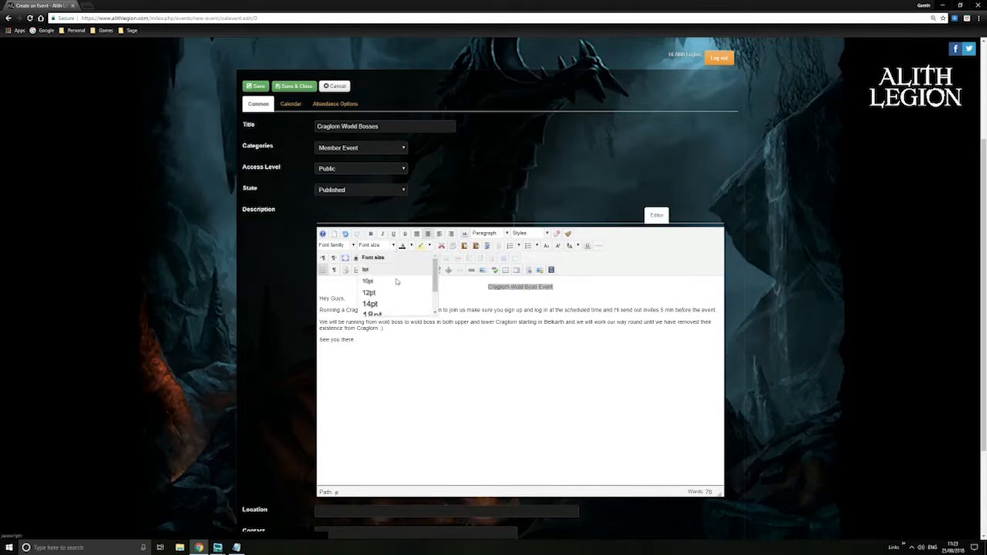
pyautogui.scroll(-2, 396, 283)
pyautogui.click(398, 309)
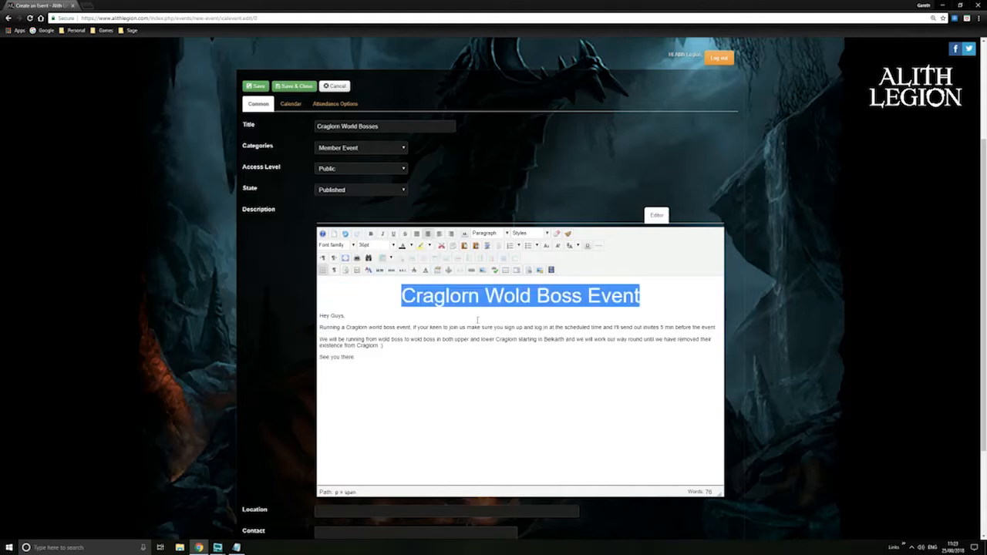
pyautogui.click(411, 246)
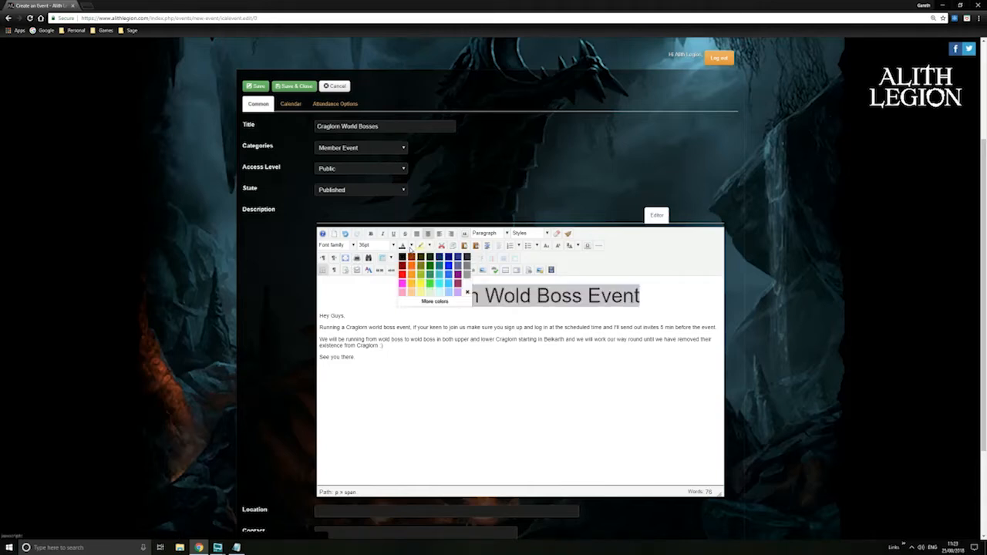
pyautogui.click(416, 279)
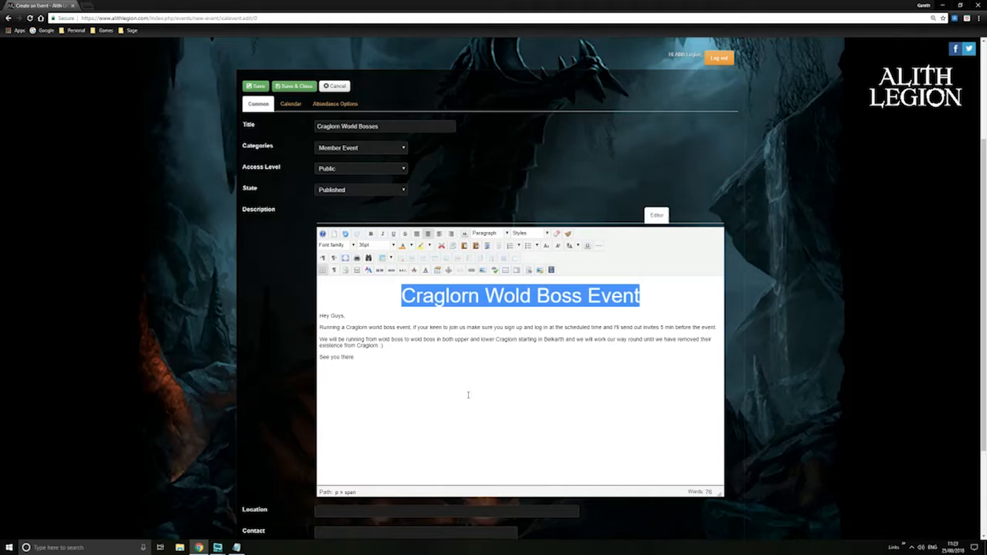
pyautogui.click(401, 368)
pyautogui.scroll(-2, 548, 433)
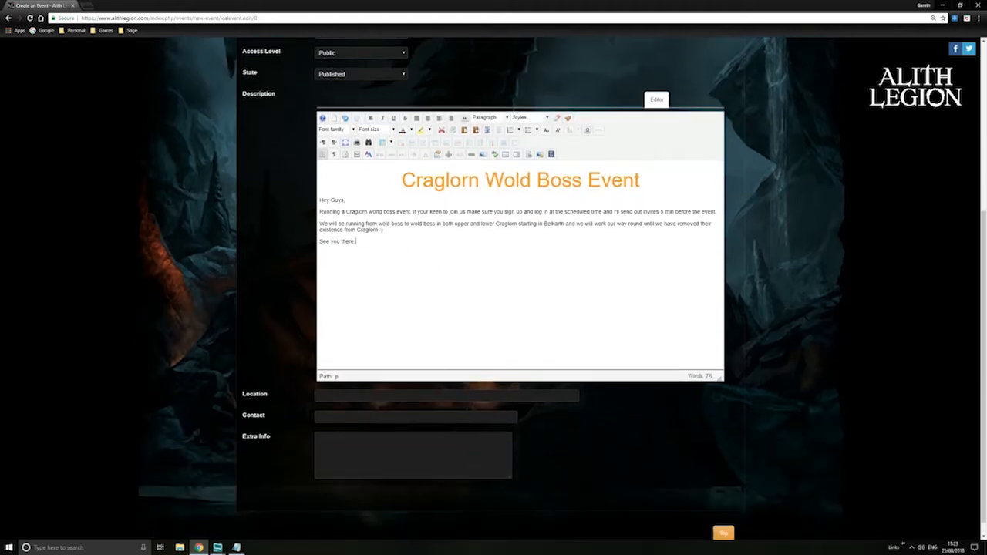
pyautogui.hotkey('alt', 'Tab')
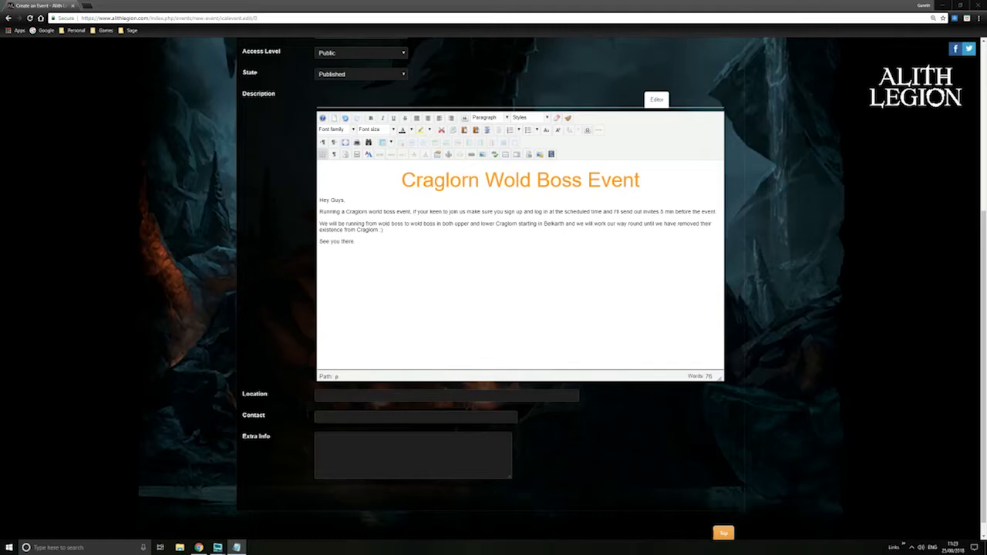
pyautogui.click(446, 397)
pyautogui.write('Craglorn')
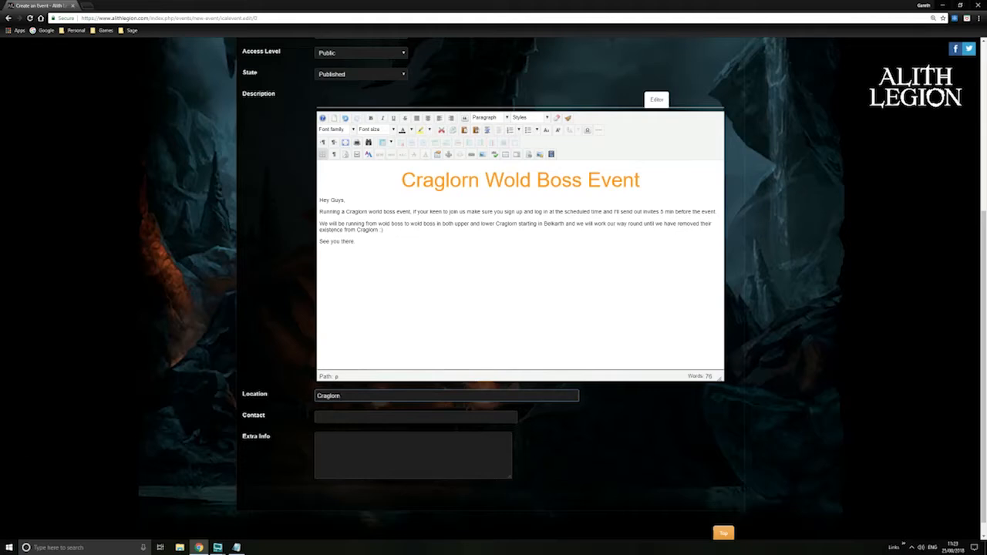
pyautogui.click(355, 418)
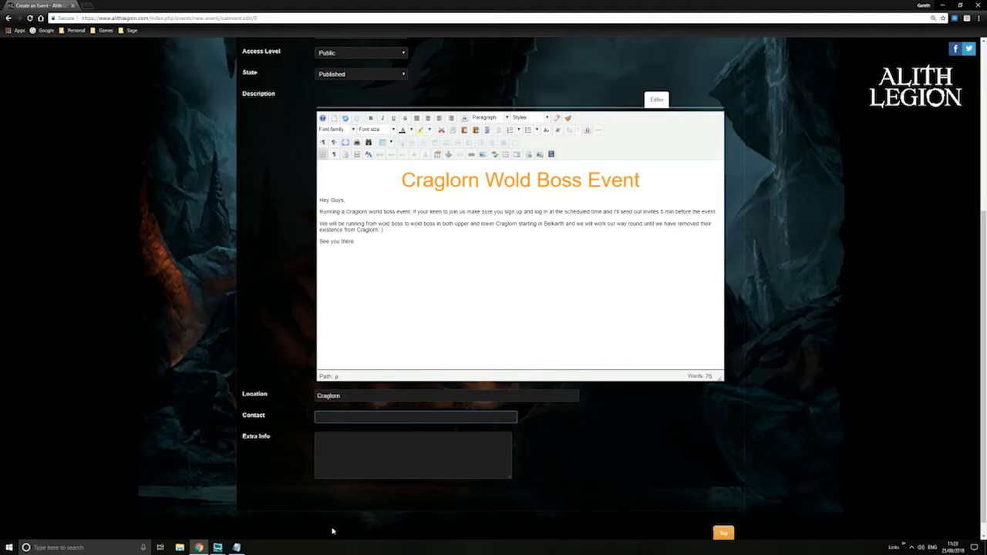
pyautogui.write('@yourname')
pyautogui.press('Tab')
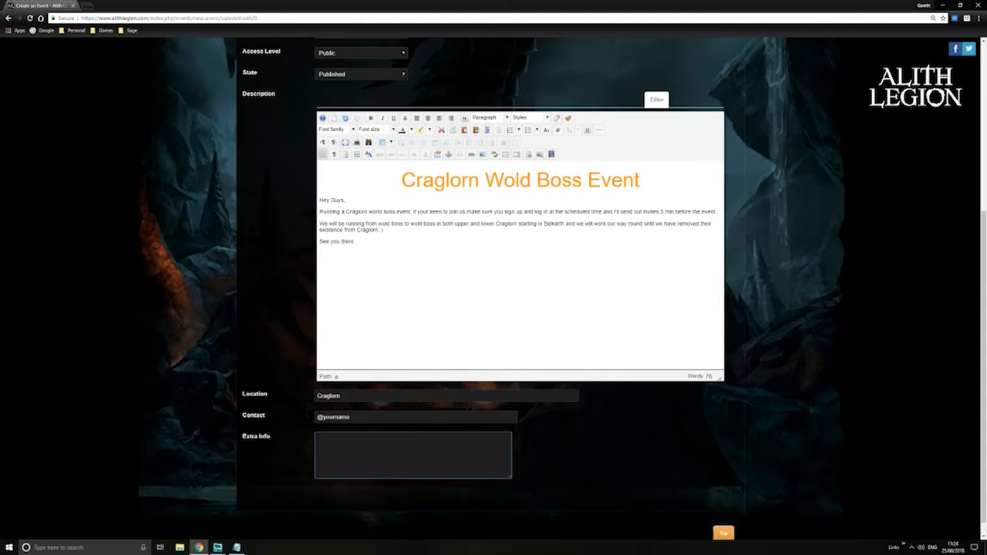
# Set both the start date and the end date of the event to 01/09/2018
pyautogui.scroll(3, 236, 247)
pyautogui.scroll(-3, 251, 297)
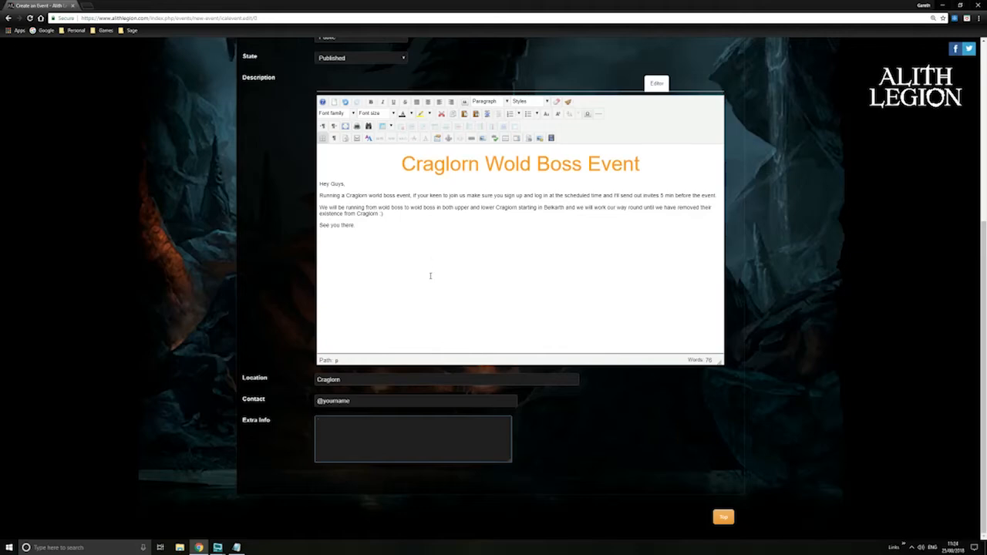
pyautogui.scroll(3, 240, 284)
pyautogui.click(298, 205)
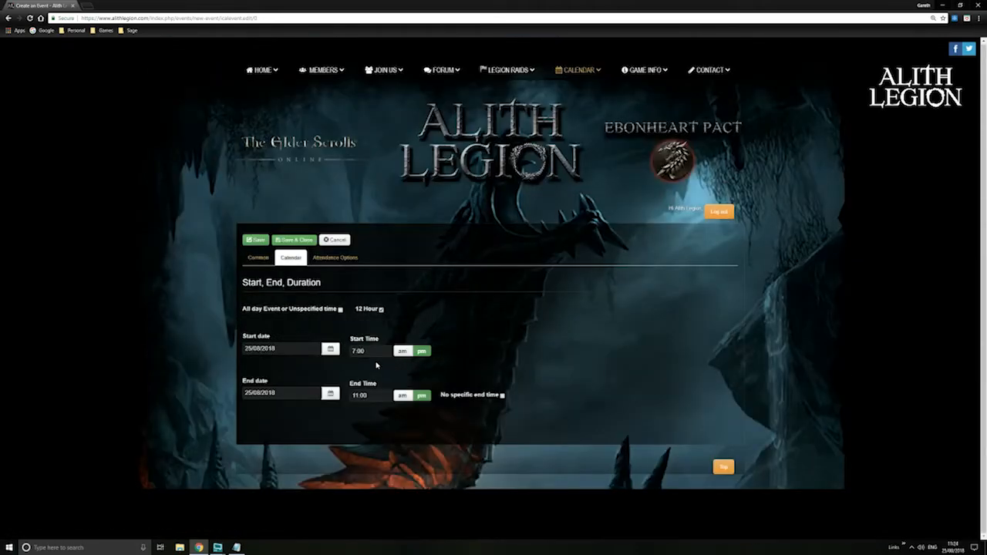
pyautogui.click(331, 349)
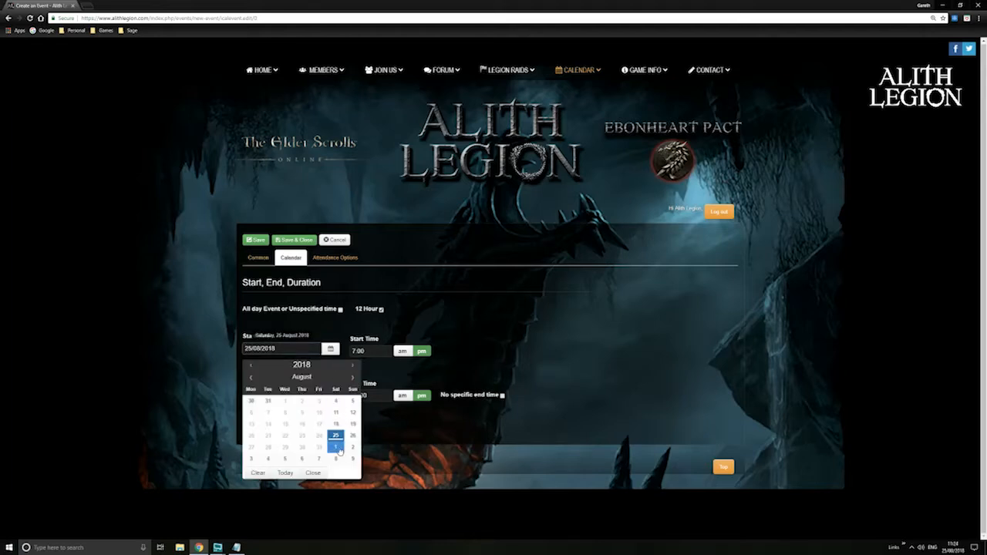
pyautogui.click(337, 449)
pyautogui.click(330, 393)
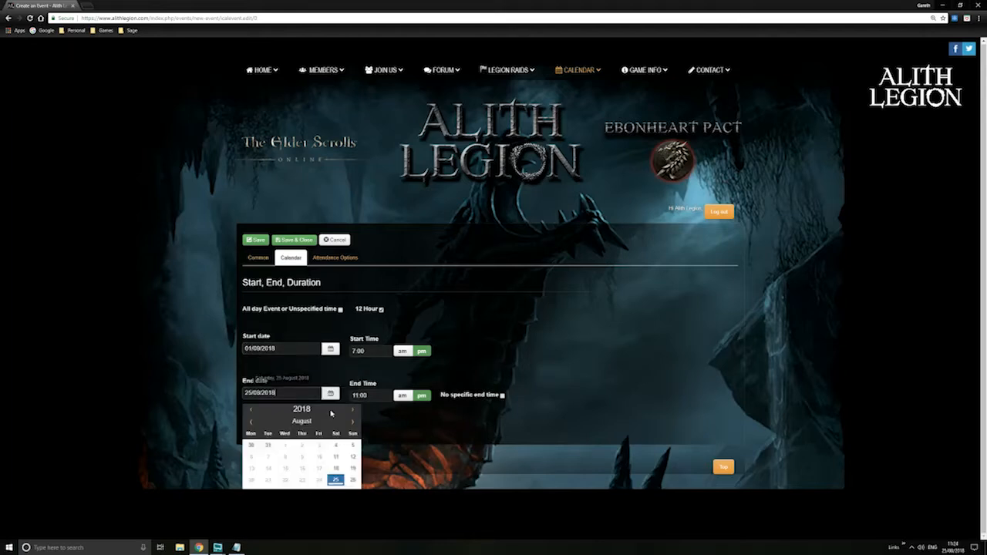
pyautogui.click(339, 493)
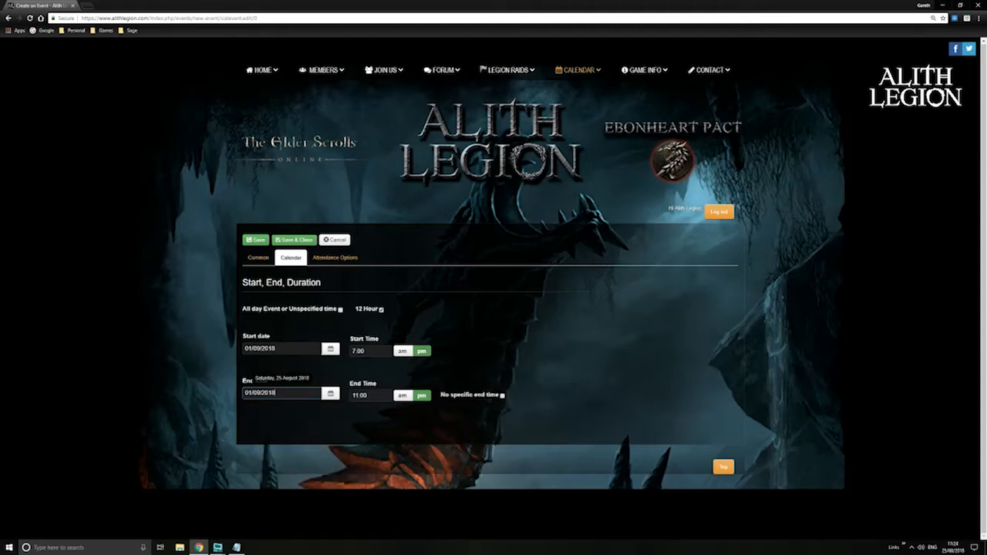
# Set the event's start time to 08:00 pm and its end time to 10:00 pm
pyautogui.click(352, 351)
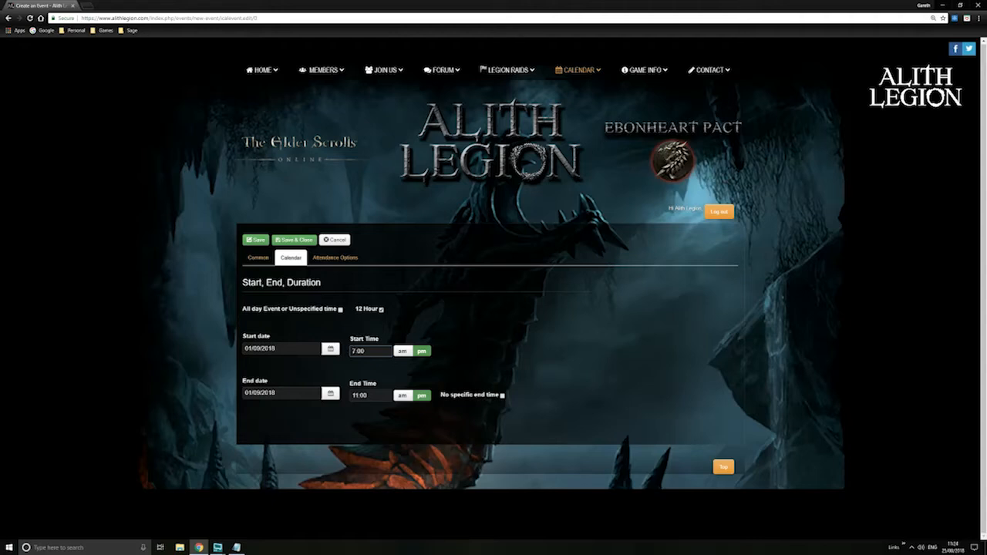
pyautogui.moveTo(354, 351); pyautogui.dragTo(348, 354)
pyautogui.write('8')
pyautogui.click(352, 394)
pyautogui.doubleClick(355, 396)
pyautogui.write('10')
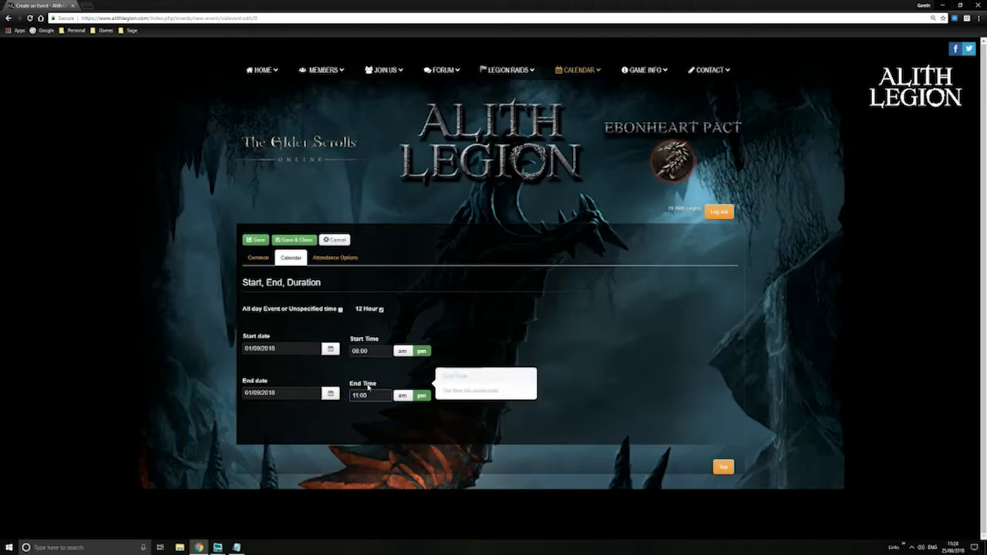
pyautogui.click(498, 426)
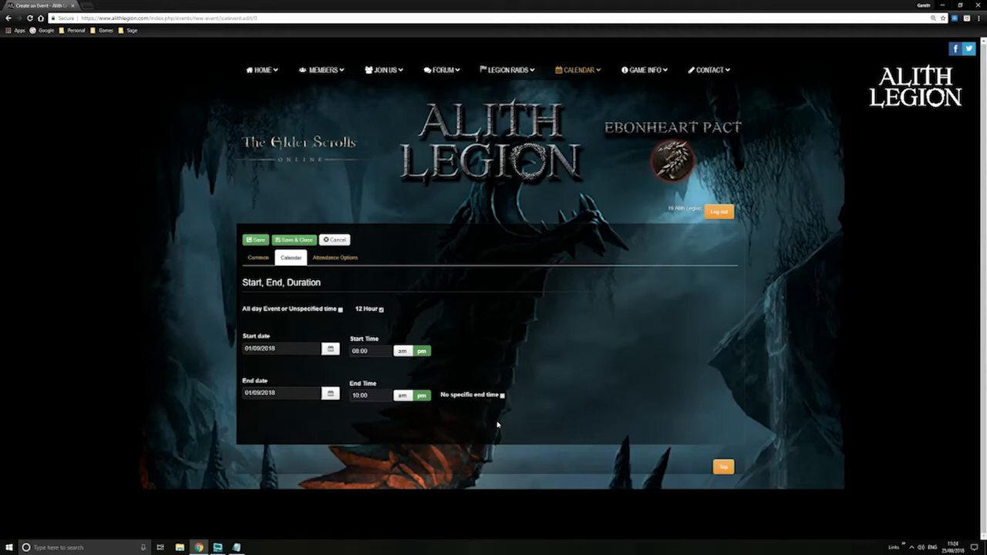
# Set the session access level in the event's attendance options to Members
pyautogui.click(339, 258)
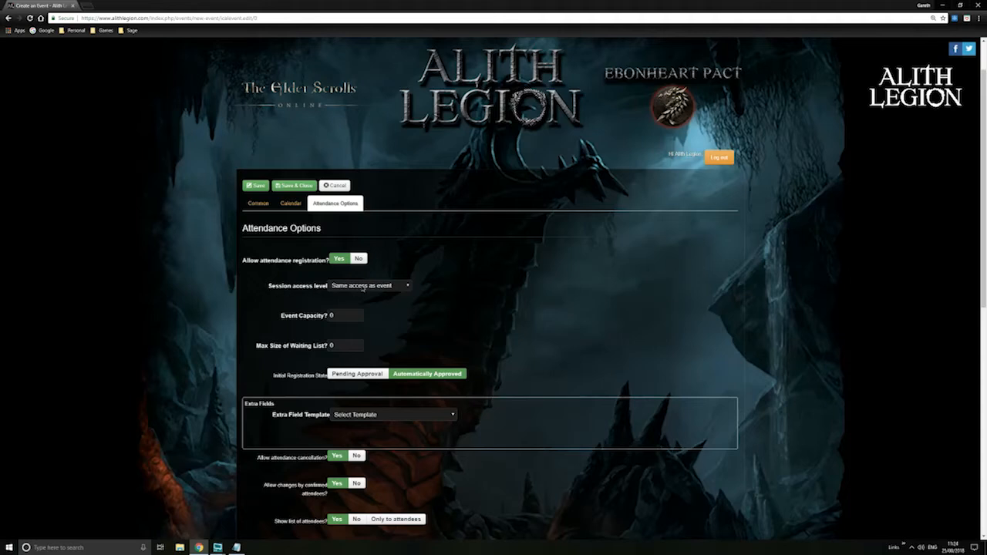
pyautogui.click(362, 286)
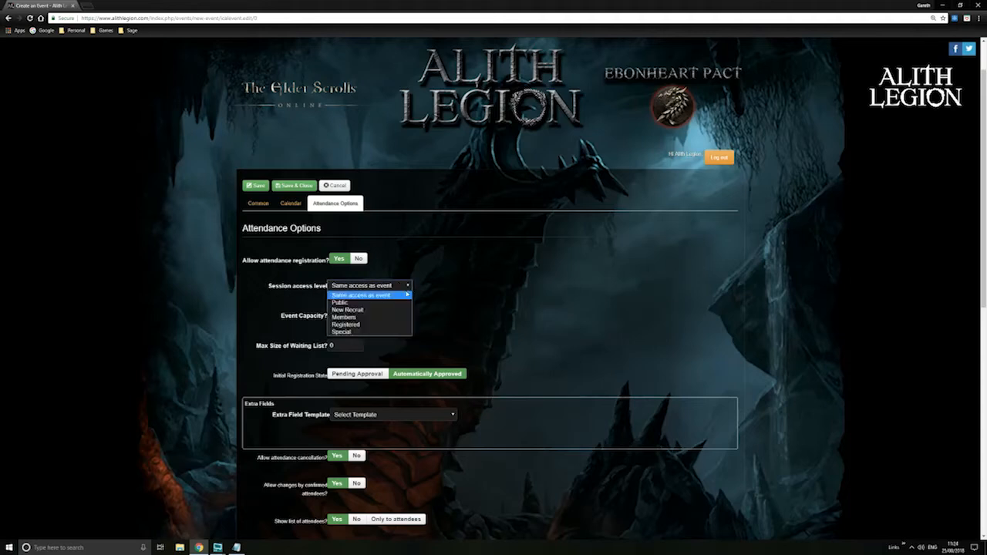
pyautogui.click(367, 317)
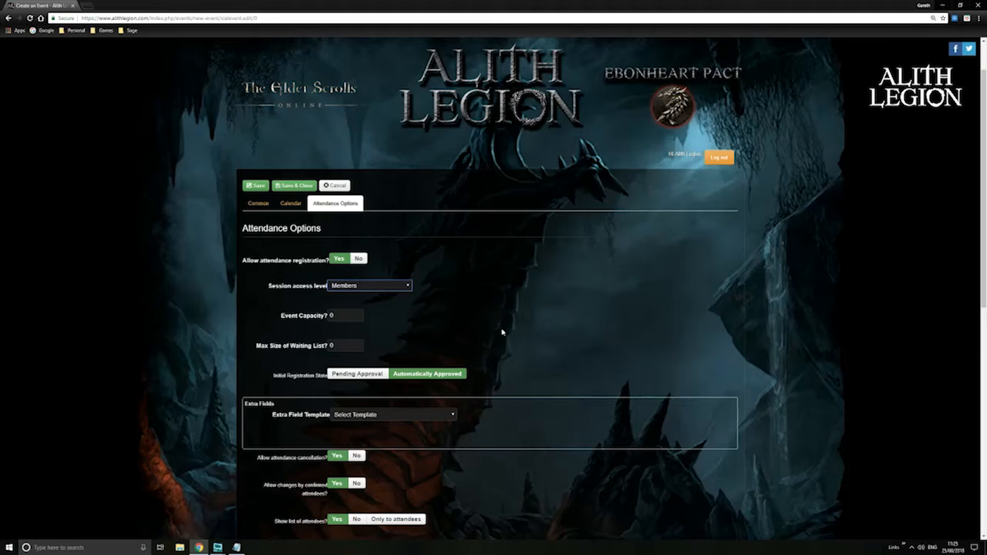
pyautogui.scroll(-1, 469, 311)
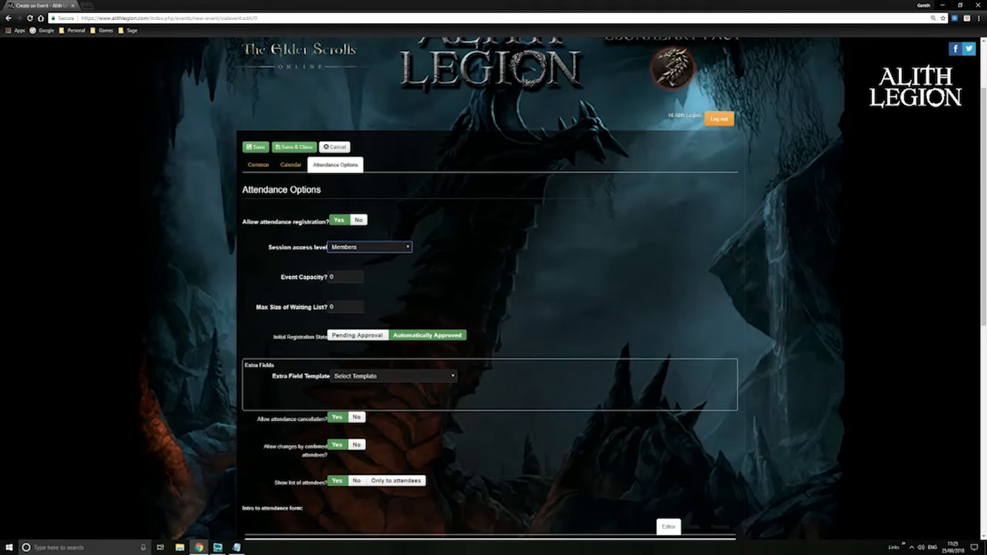
# Choose the 48 Person Raid (Mixed Roles) extra field template in the event's attendance options
pyautogui.press('Tab')
pyautogui.scroll(-1, 439, 287)
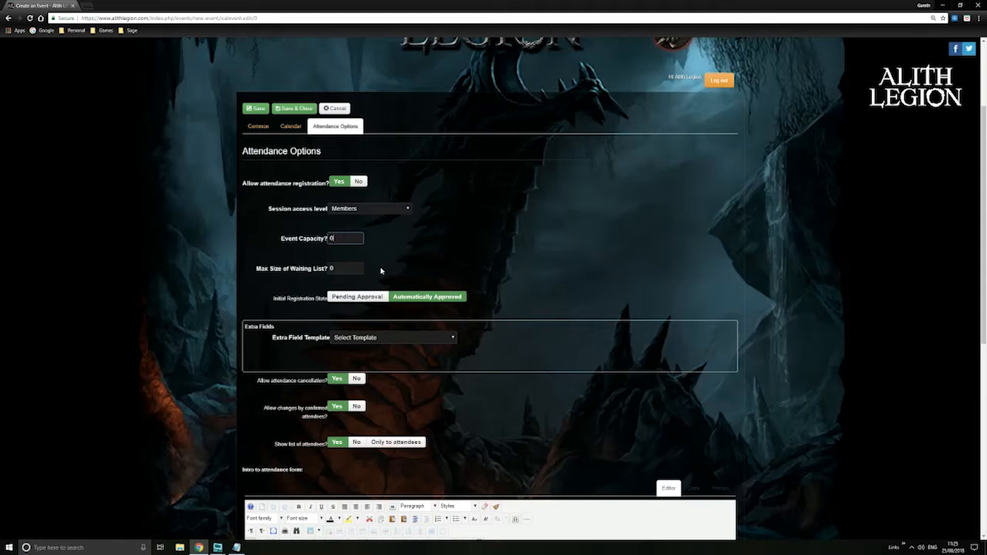
pyautogui.click(450, 262)
pyautogui.scroll(-1, 442, 266)
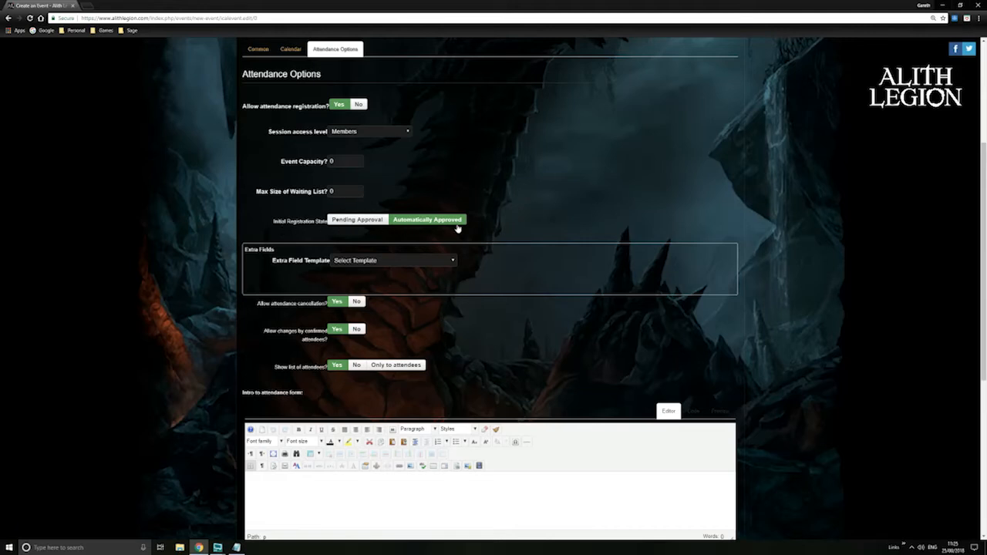
pyautogui.click(401, 262)
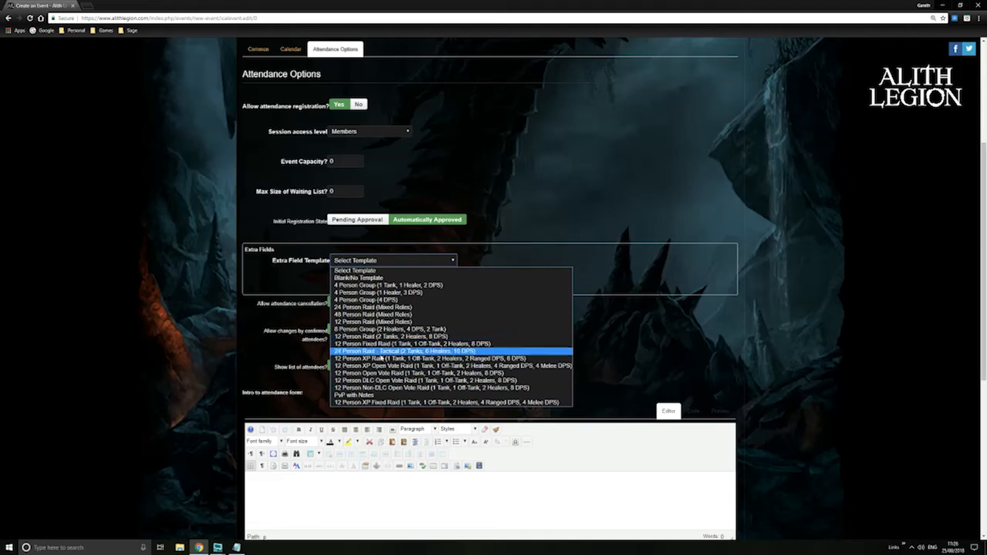
pyautogui.click(373, 314)
pyautogui.scroll(-1, 570, 349)
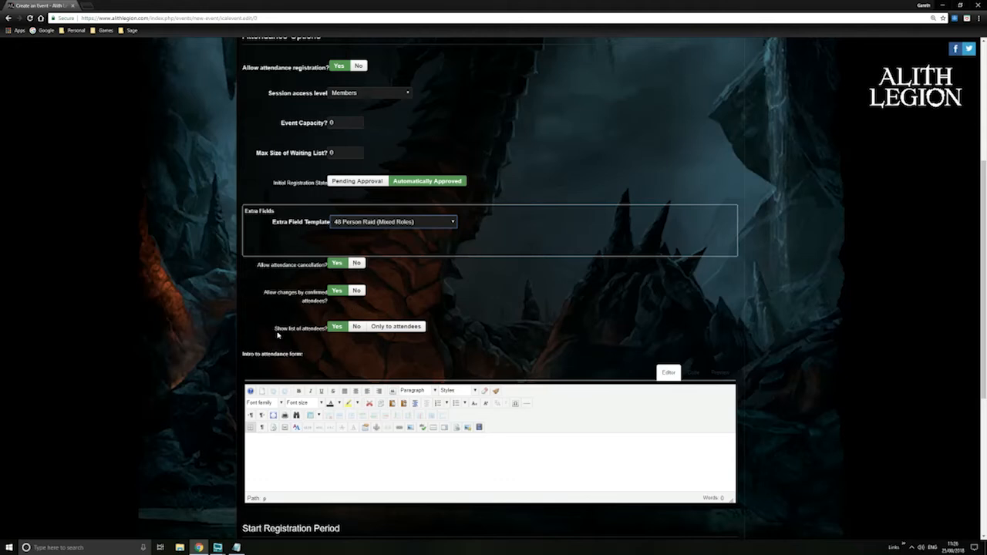
# Set the event's start registration date to 24/08/2018
pyautogui.scroll(-2, 392, 358)
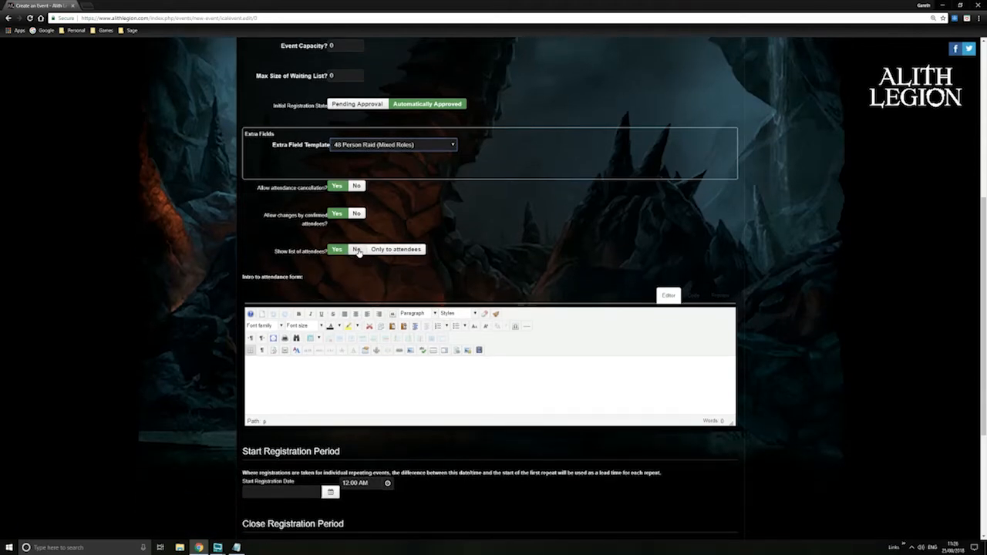
pyautogui.scroll(-1, 334, 379)
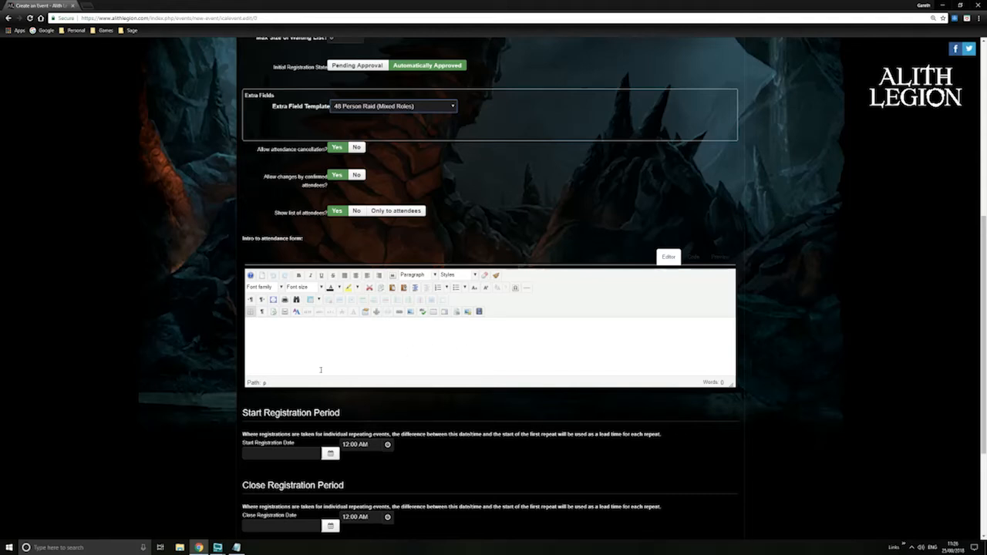
pyautogui.scroll(-1, 501, 468)
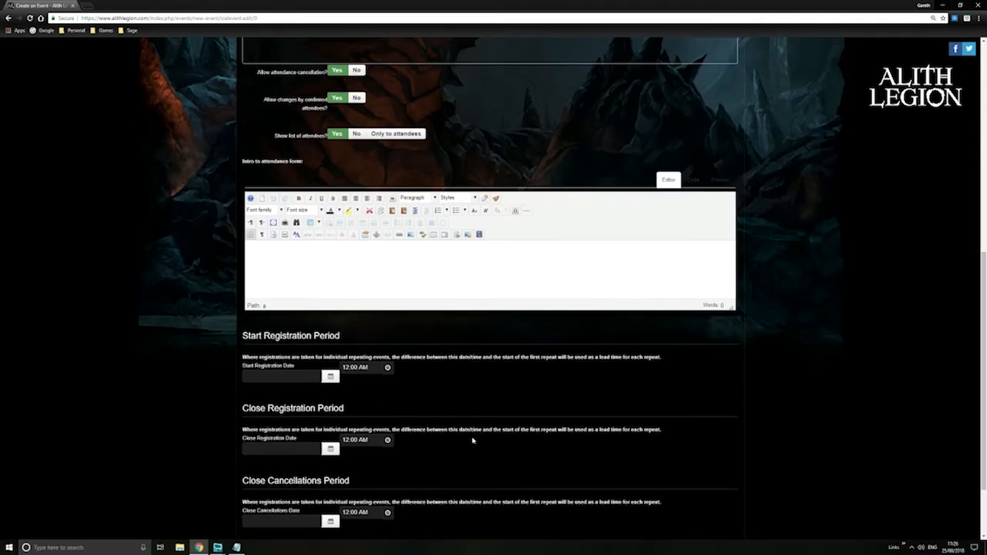
pyautogui.scroll(-1, 319, 401)
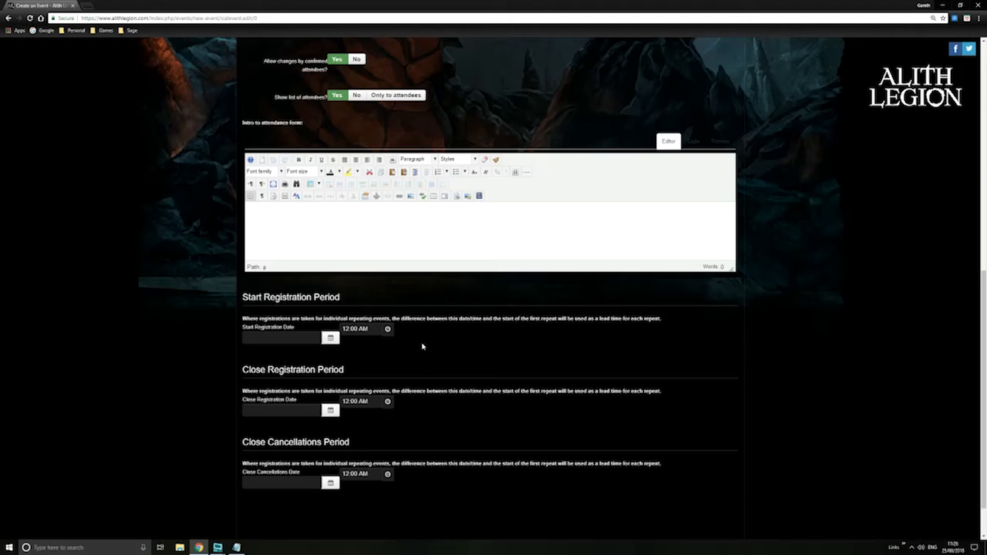
pyautogui.click(332, 340)
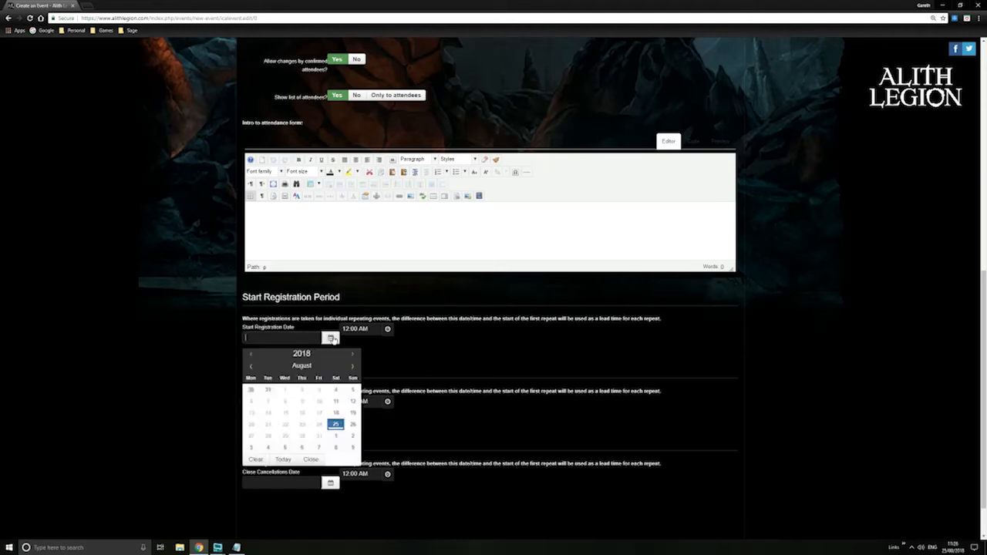
pyautogui.click(334, 423)
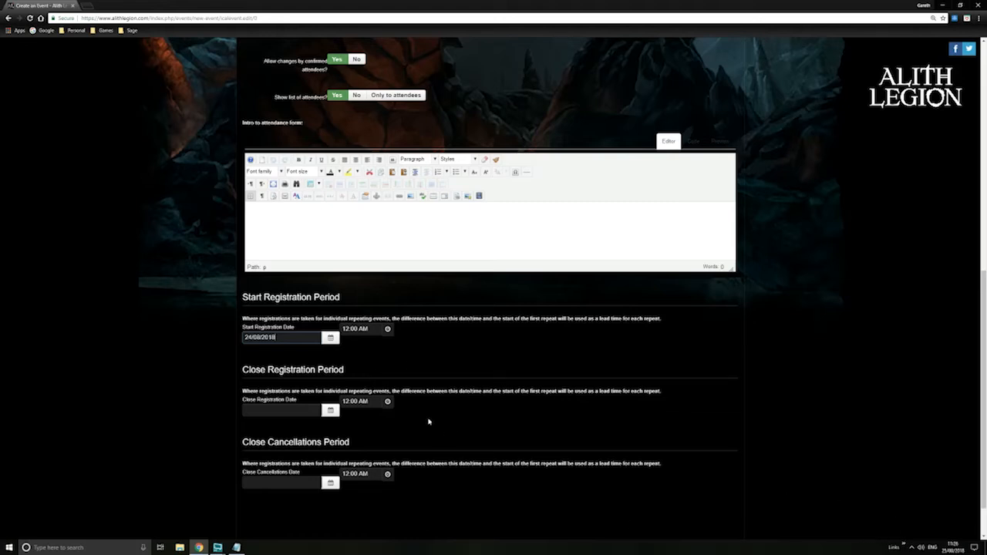
# Set the close of the registration period to 01/09/2018 at 8:00 PM
pyautogui.scroll(-1, 416, 395)
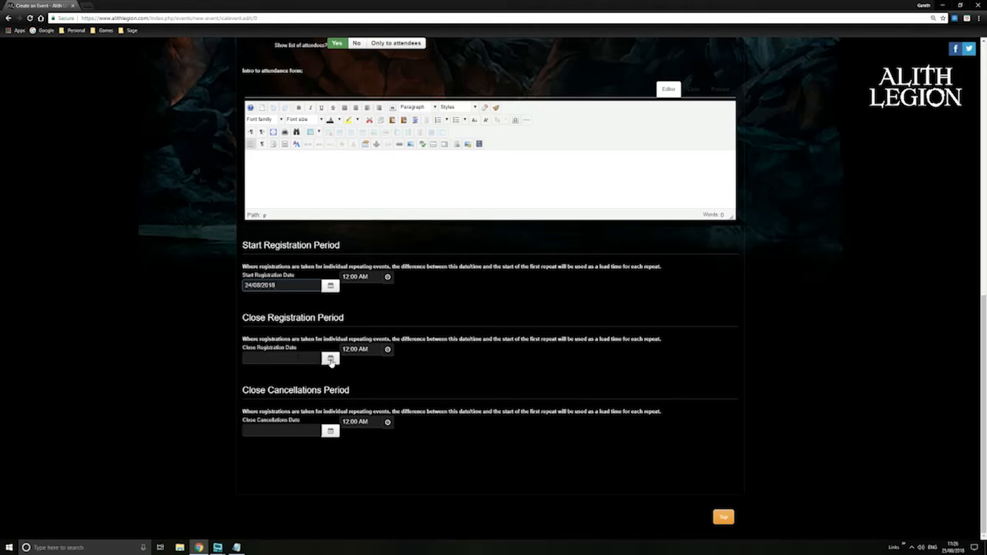
pyautogui.click(330, 359)
pyautogui.click(336, 457)
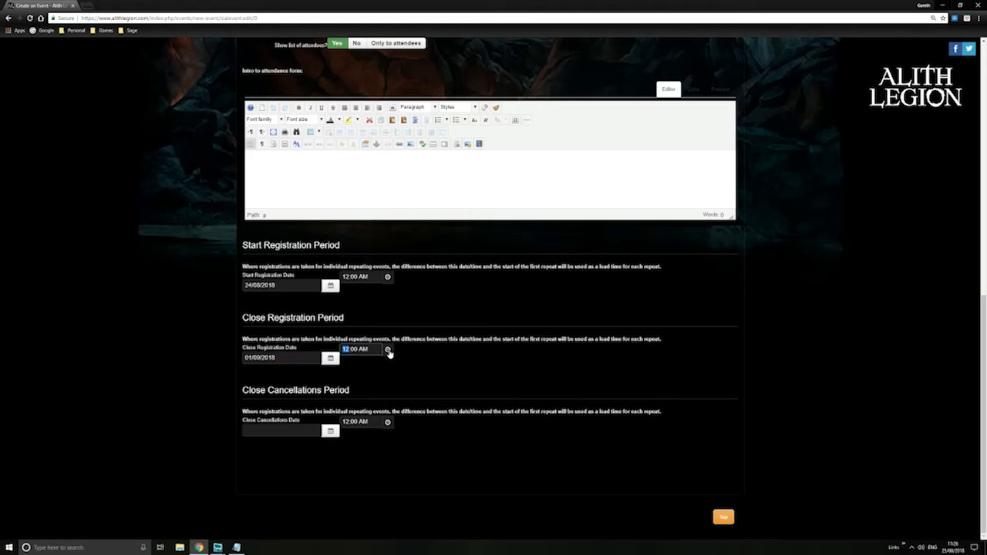
pyautogui.click(387, 350)
pyautogui.click(352, 314)
pyautogui.write('8')
pyautogui.click(399, 298)
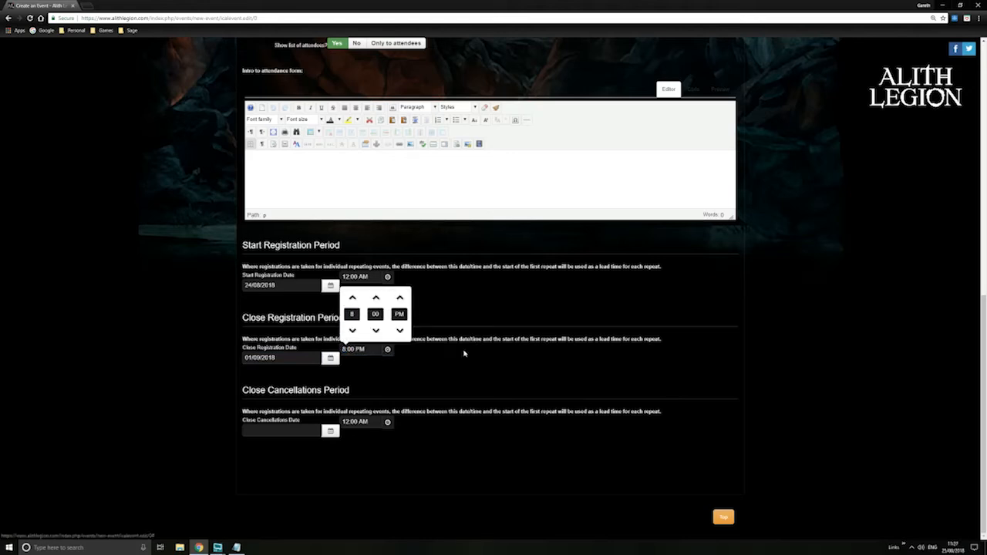
pyautogui.click(454, 368)
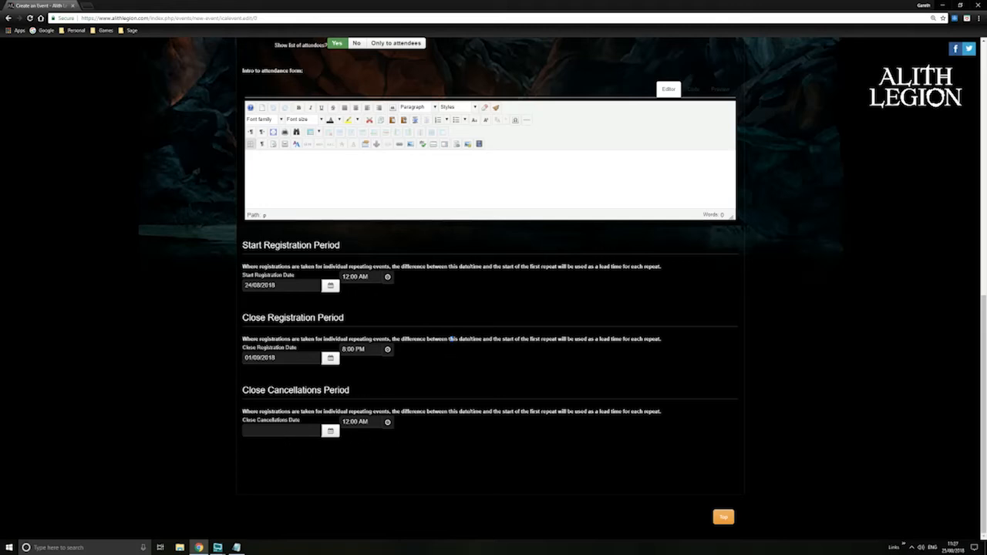
# Set the close of the cancellations period to 01/09/2018 at 8:00 PM
pyautogui.click(285, 431)
pyautogui.click(324, 436)
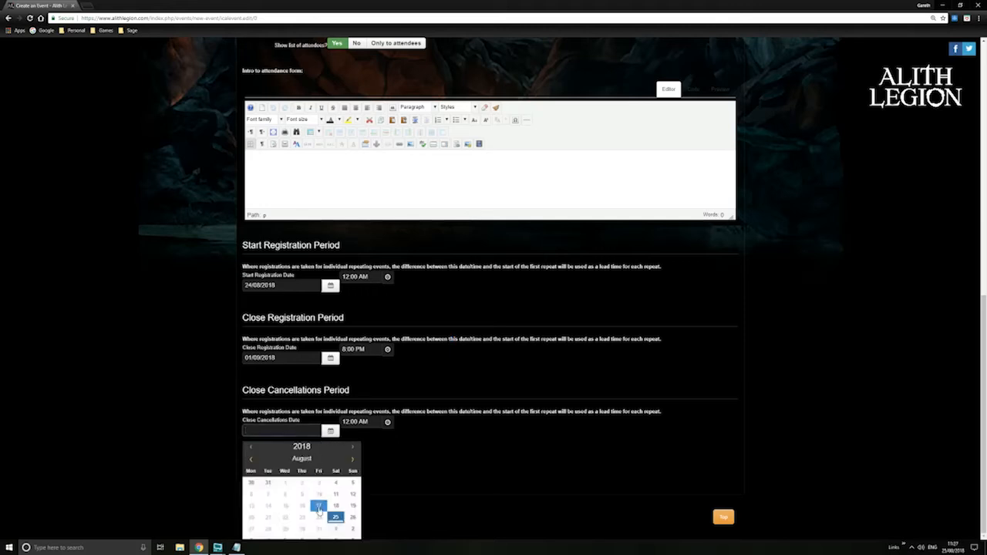
pyautogui.click(337, 533)
pyautogui.click(388, 423)
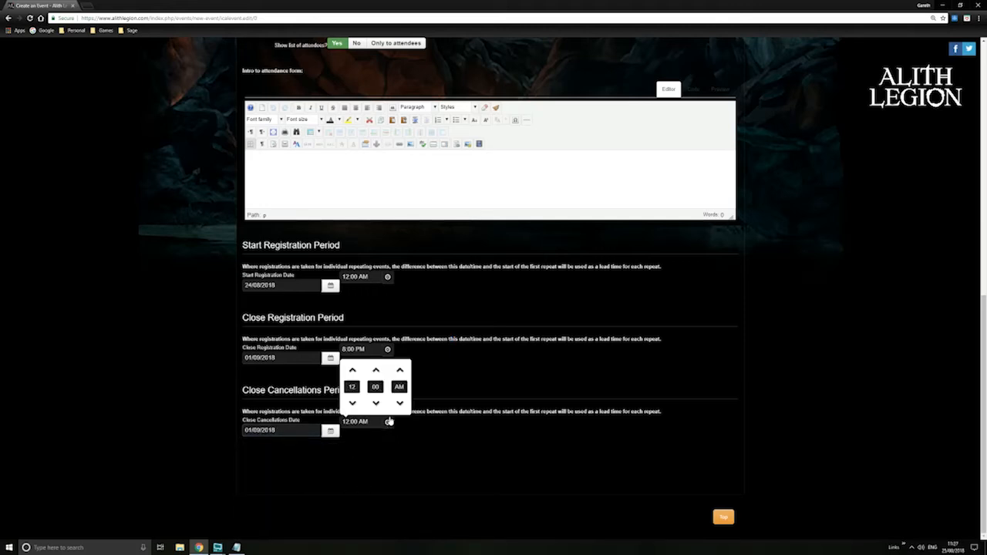
pyautogui.moveTo(353, 387); pyautogui.dragTo(341, 393)
pyautogui.write('8')
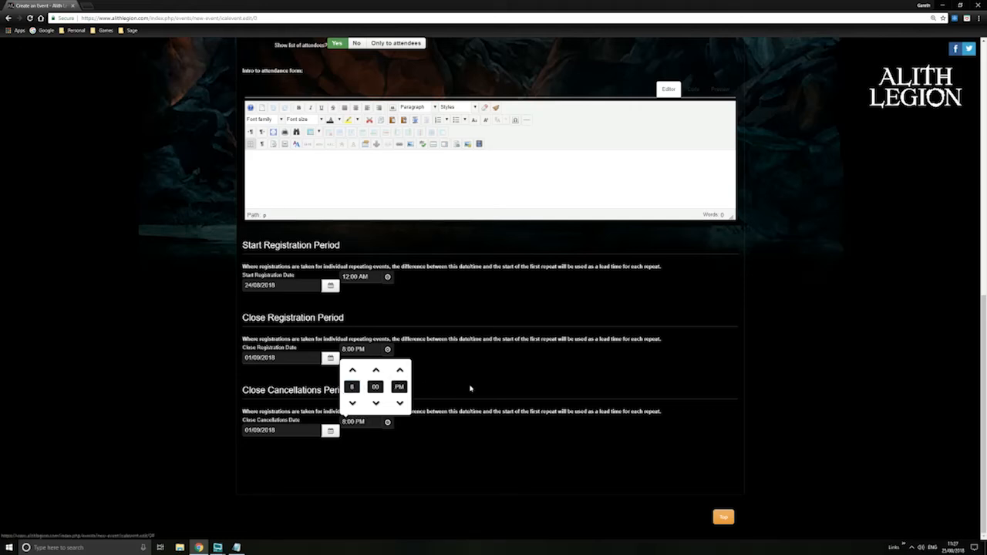
pyautogui.click(480, 440)
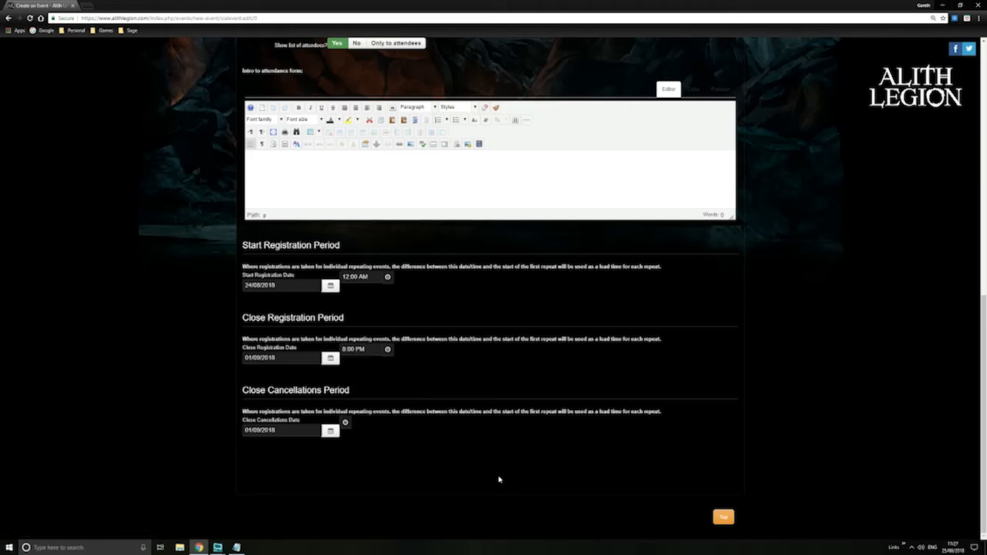
# Save the new Craglorn World Bosses event and close its form
pyautogui.scroll(3, 491, 471)
pyautogui.scroll(-3, 509, 479)
pyautogui.scroll(5, 511, 476)
pyautogui.scroll(3, 513, 470)
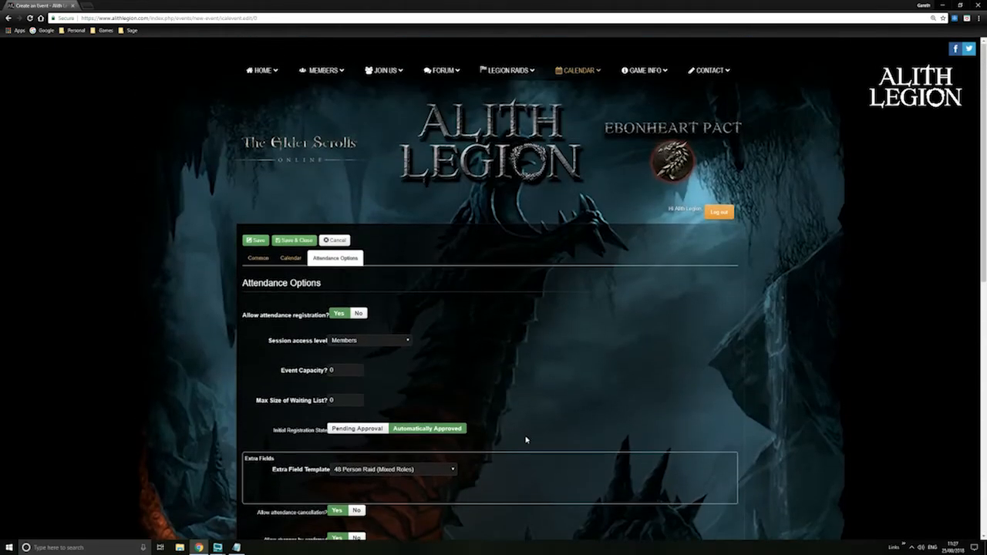
pyautogui.click(293, 240)
# Sign up for the event as DPS with level "max" and reserve role Non Reserve, and submit the registration
pyautogui.scroll(-5, 560, 365)
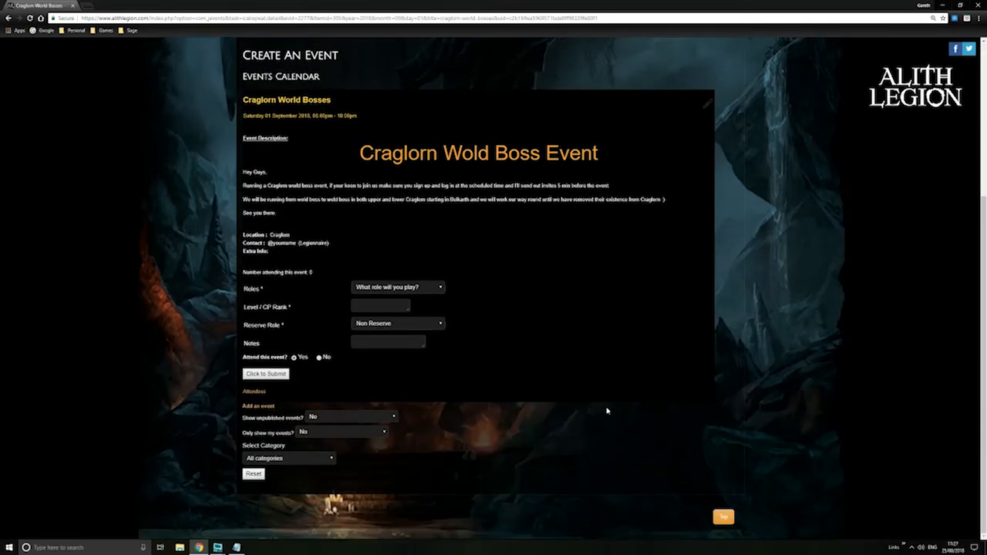
pyautogui.scroll(1, 607, 411)
pyautogui.click(431, 327)
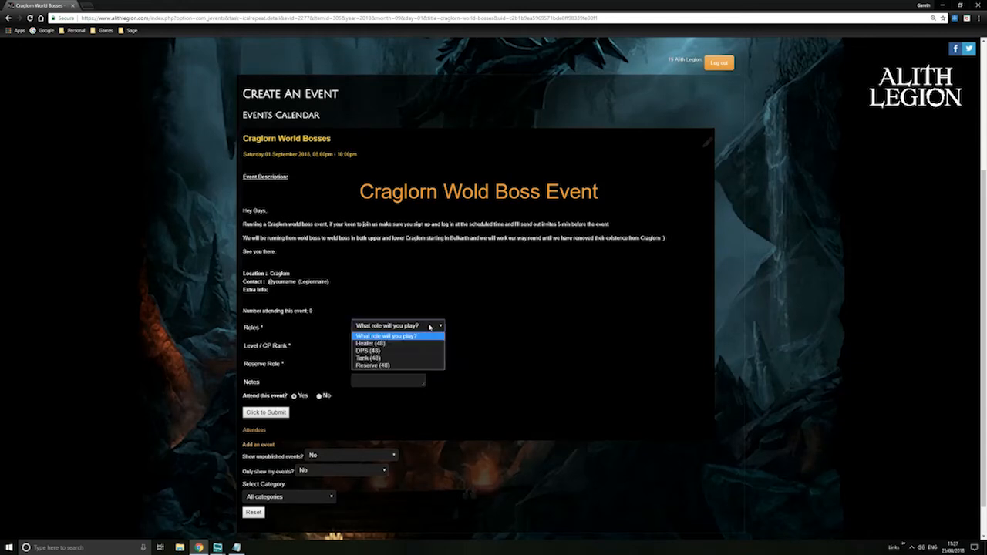
pyautogui.click(369, 350)
pyautogui.press('Tab')
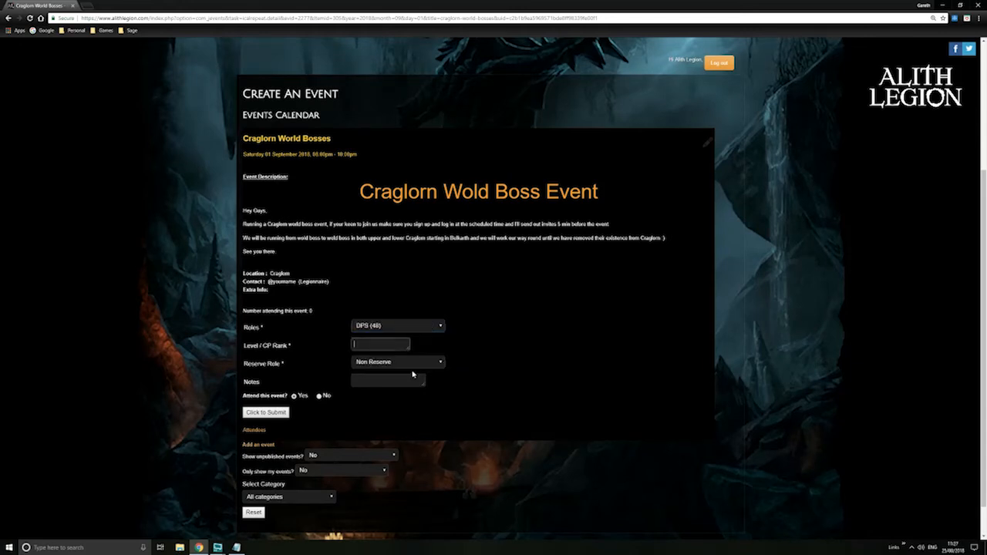
pyautogui.write('max')
pyautogui.click(403, 364)
pyautogui.click(524, 378)
pyautogui.click(270, 412)
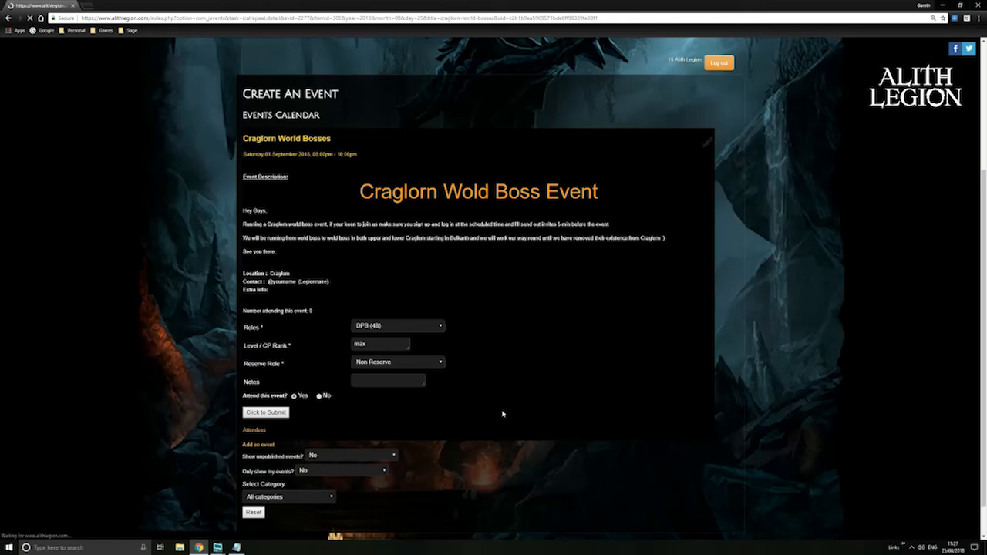
pyautogui.scroll(-5, 506, 426)
pyautogui.scroll(-1, 506, 429)
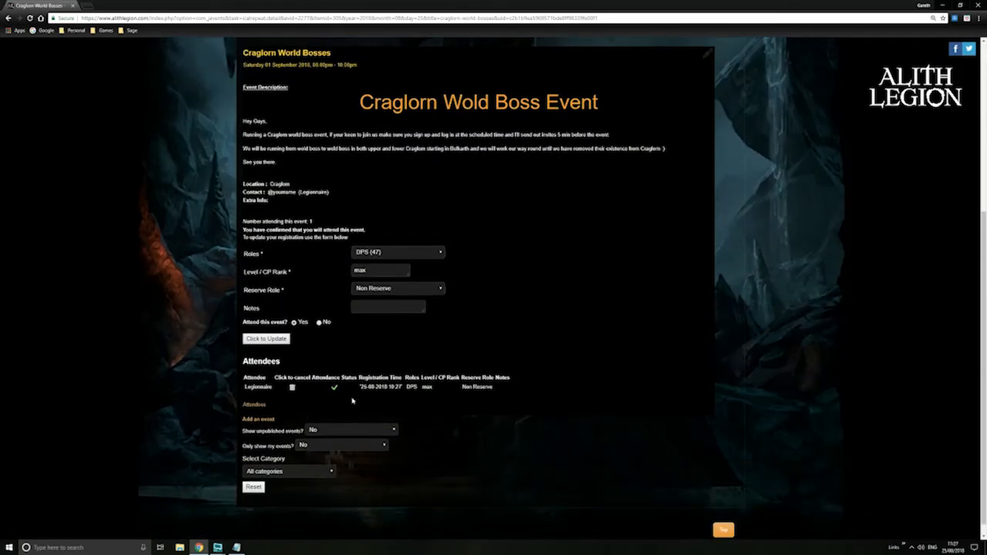
# Go to the guild home page and check the September 2018 attending calendar and the upcoming events for the new event
pyautogui.scroll(4, 465, 375)
pyautogui.click(251, 112)
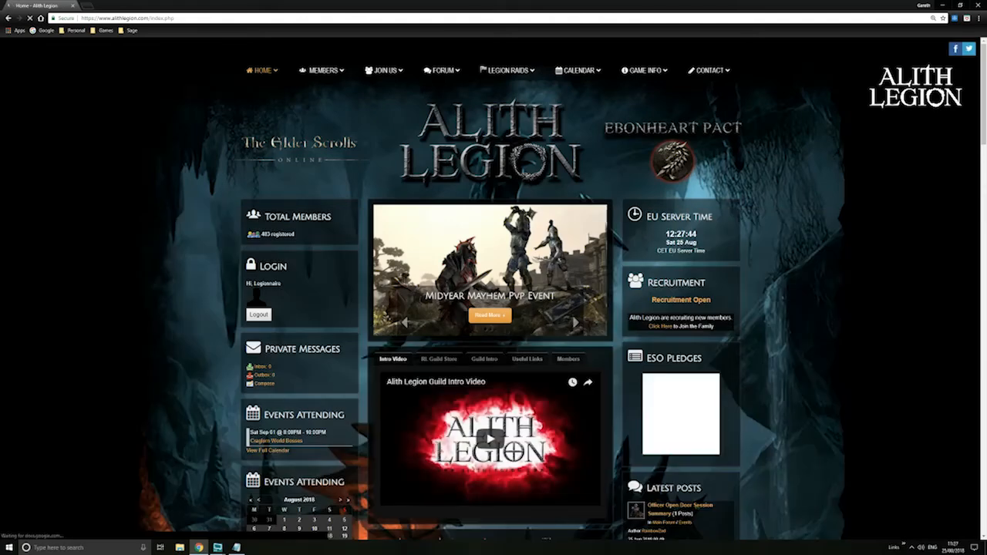
pyautogui.scroll(-1, 291, 445)
pyautogui.scroll(-2, 292, 428)
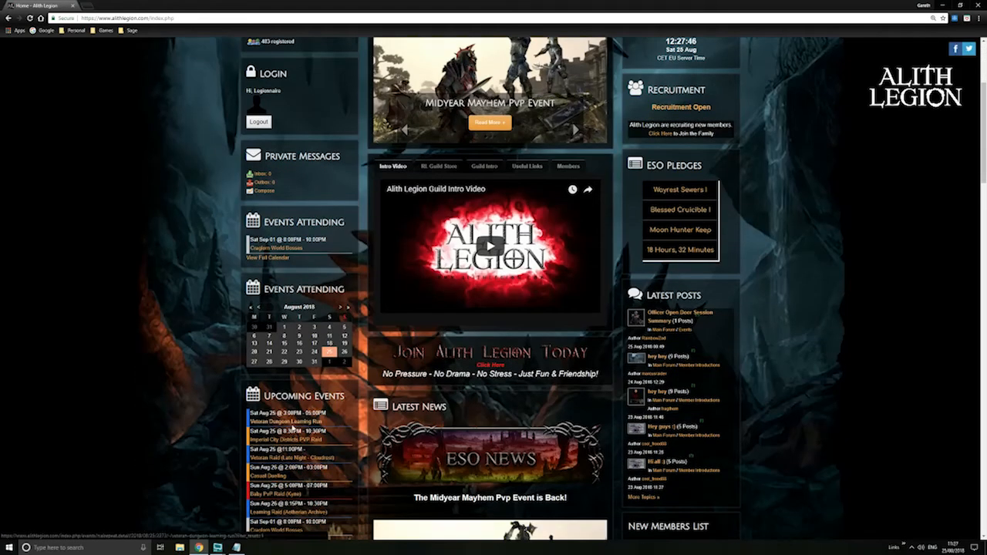
pyautogui.click(342, 308)
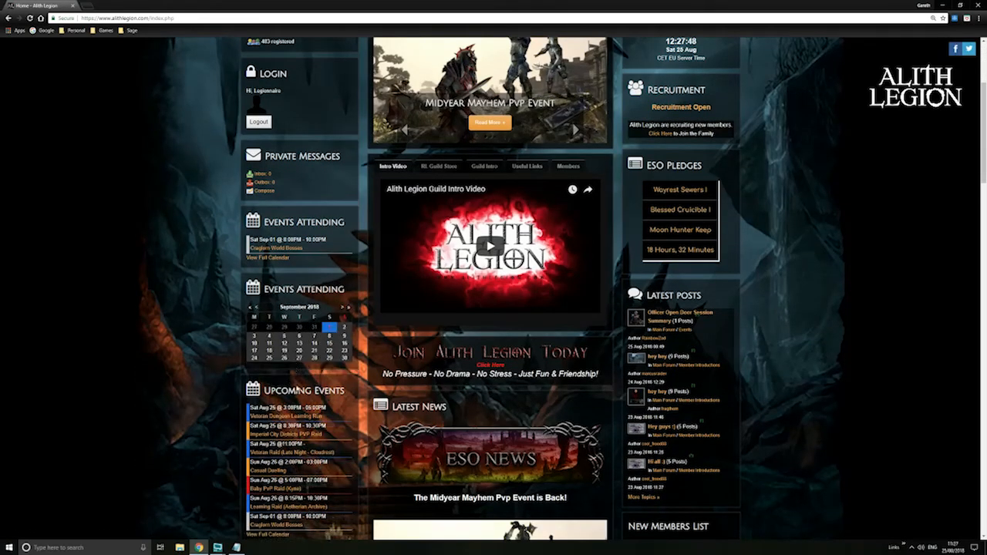
pyautogui.scroll(-2, 324, 365)
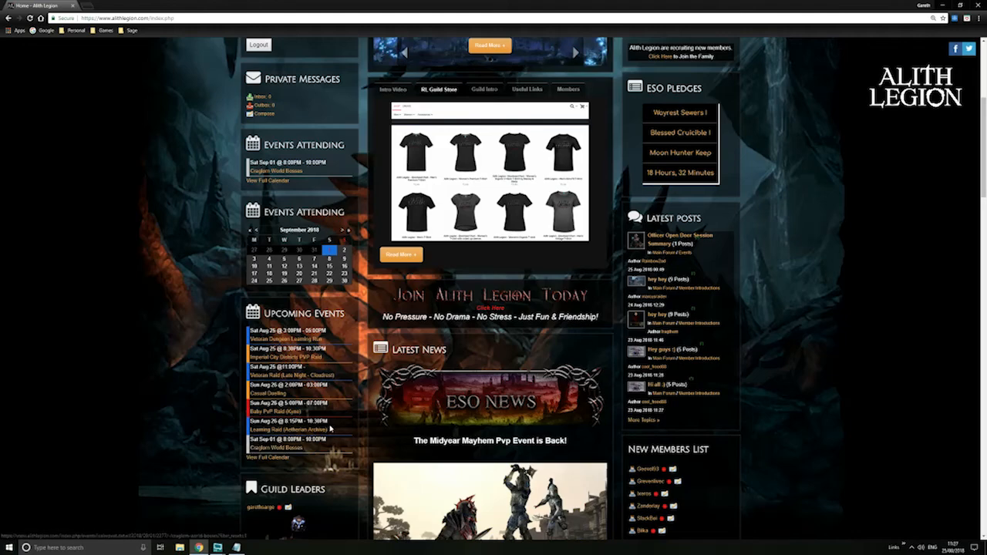
pyautogui.scroll(4, 330, 428)
pyautogui.scroll(-3, 316, 430)
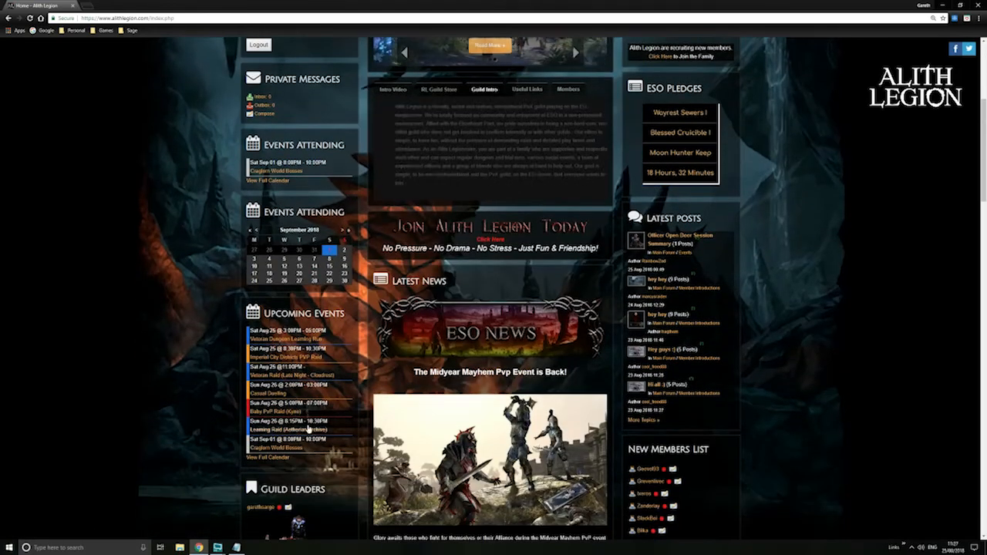
# Open Craglorn World Bosses from the upcoming events, view its main event in edit mode, and cancel the edit
pyautogui.click(282, 447)
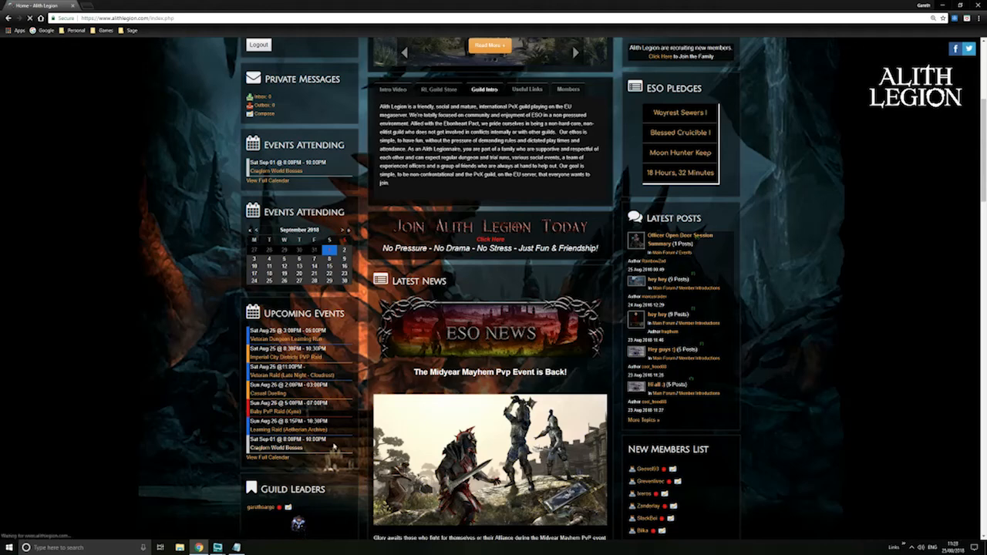
pyautogui.scroll(-2, 458, 402)
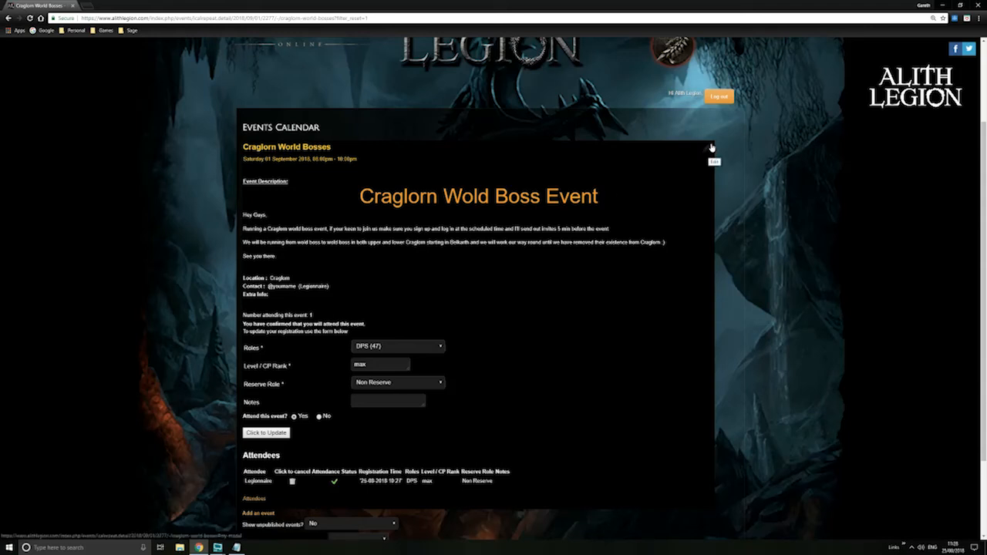
pyautogui.click(704, 156)
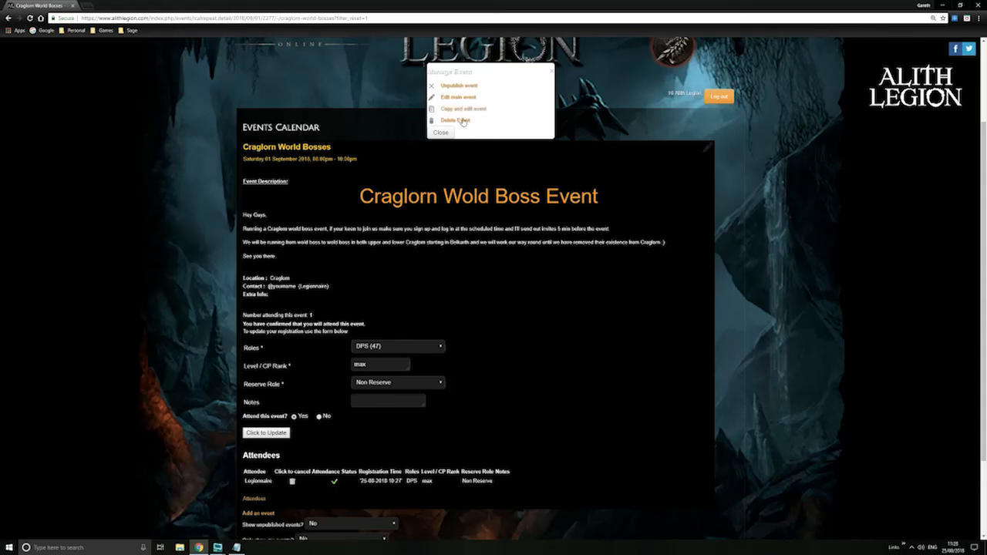
pyautogui.click(451, 99)
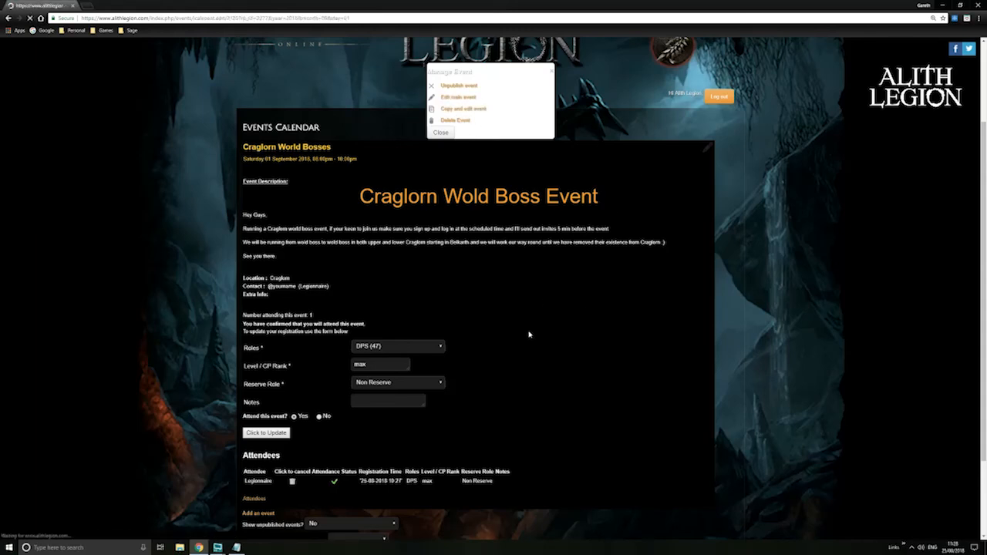
pyautogui.scroll(-3, 563, 346)
pyautogui.scroll(1, 523, 342)
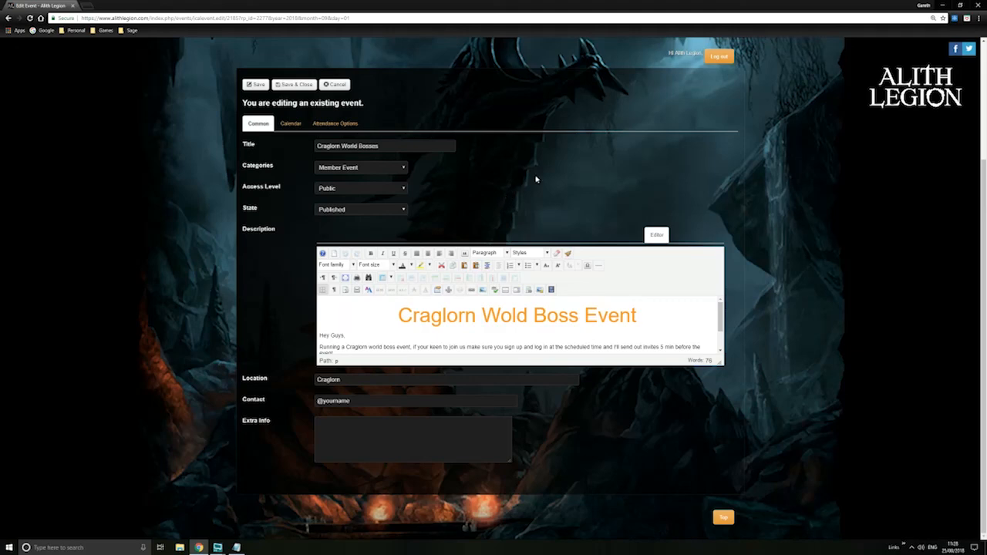
pyautogui.scroll(1, 462, 162)
pyautogui.click(335, 122)
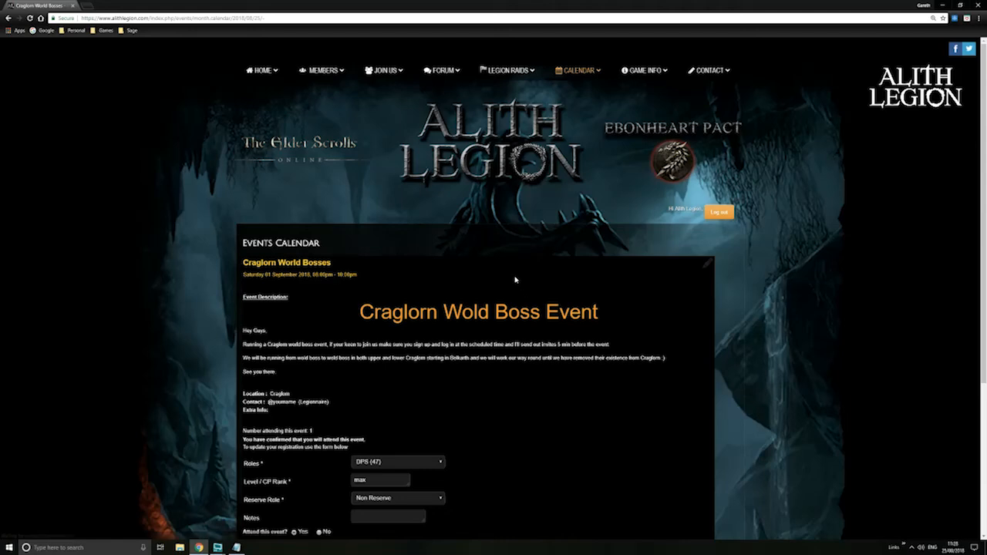
pyautogui.scroll(-3, 524, 262)
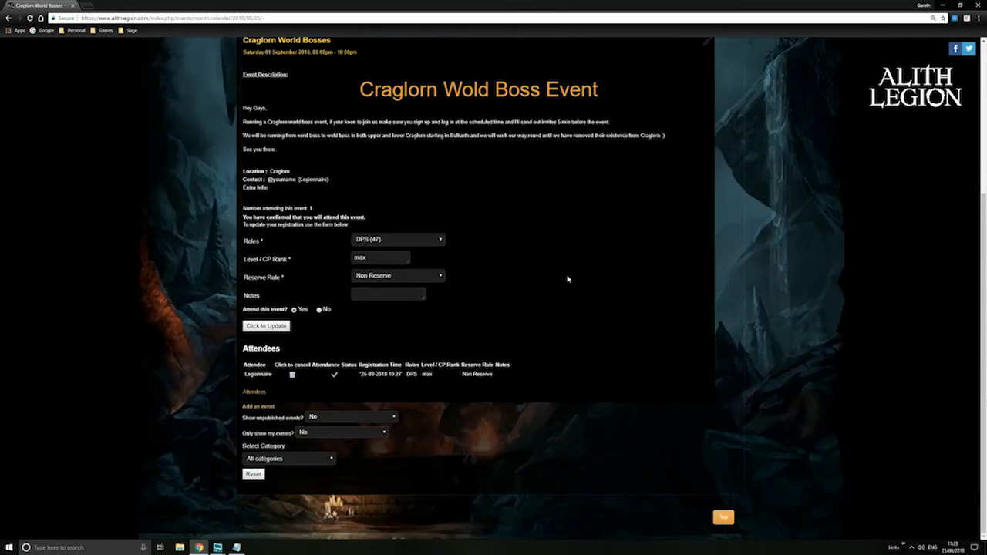
pyautogui.scroll(2, 568, 278)
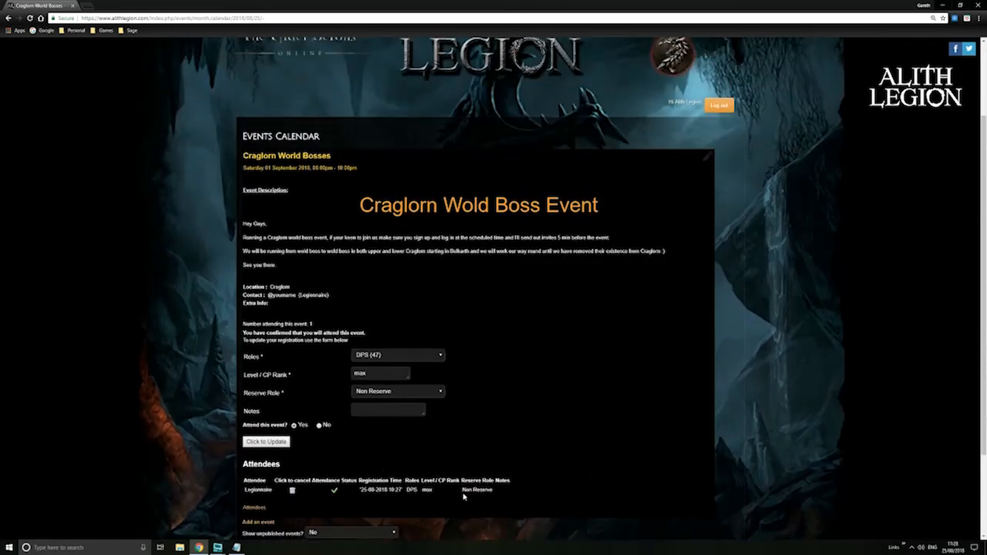
pyautogui.scroll(-2, 463, 497)
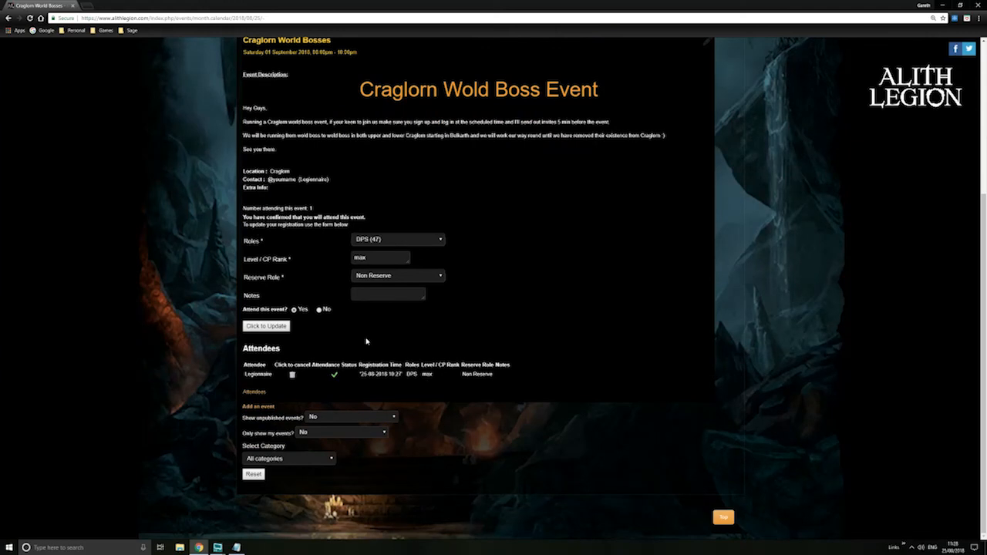